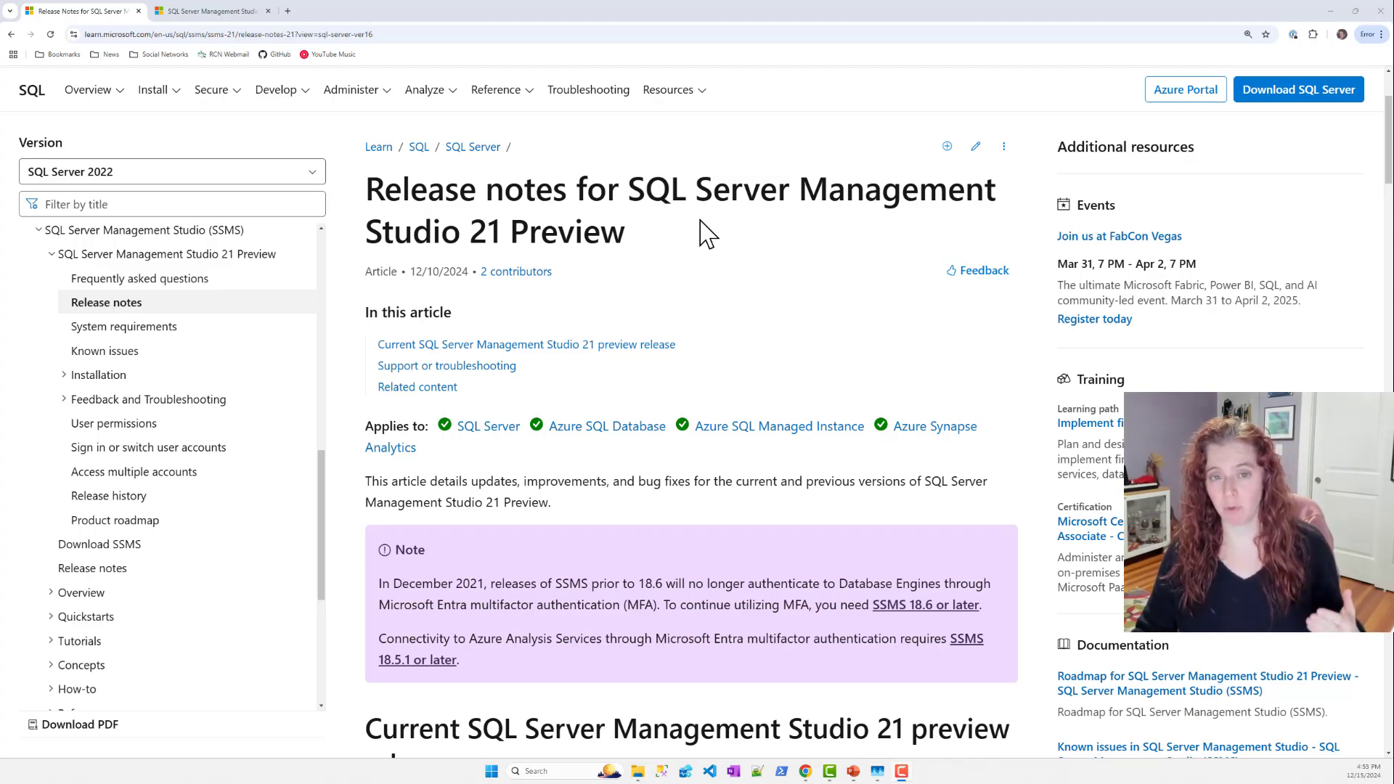
Review the release details for 21.0 Preview 2 in the SQL Server Management Studio 21 Preview release notes
scroll(703, 232, "down", 2)
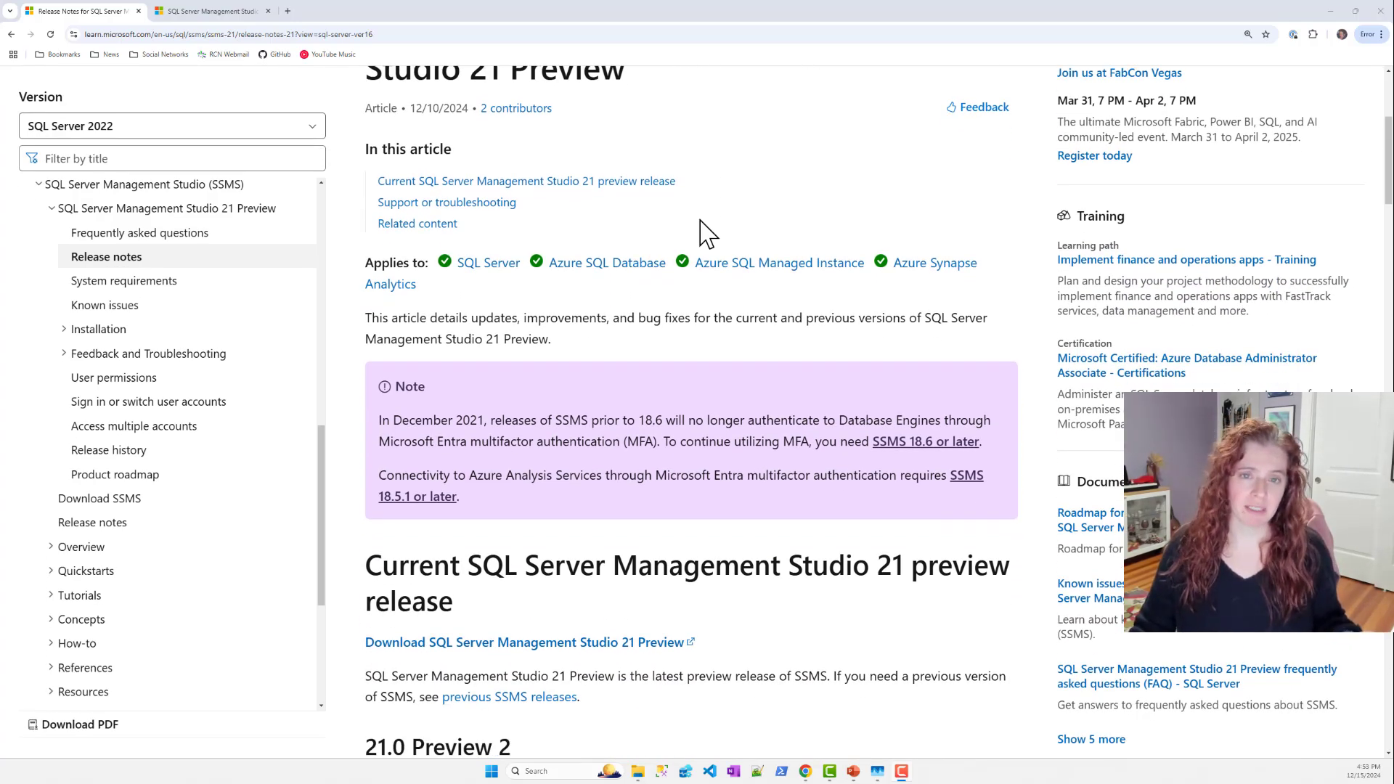
scroll(703, 233, "down", 1)
scroll(697, 247, "down", 2)
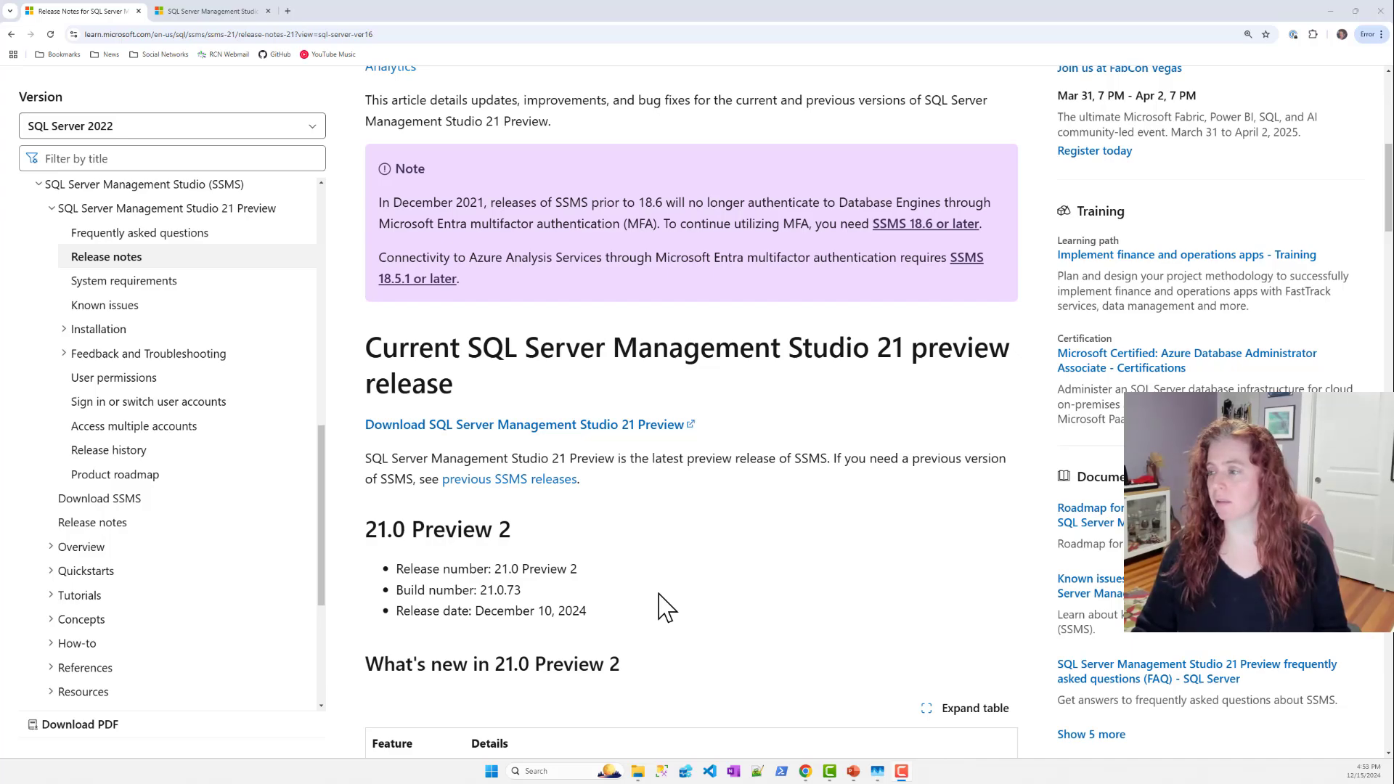
Switch to the Downloads folder in File Explorer, run the vs_SSMS installer and agree to continue its setup
key("alt+Tab")
left_click(36, 120)
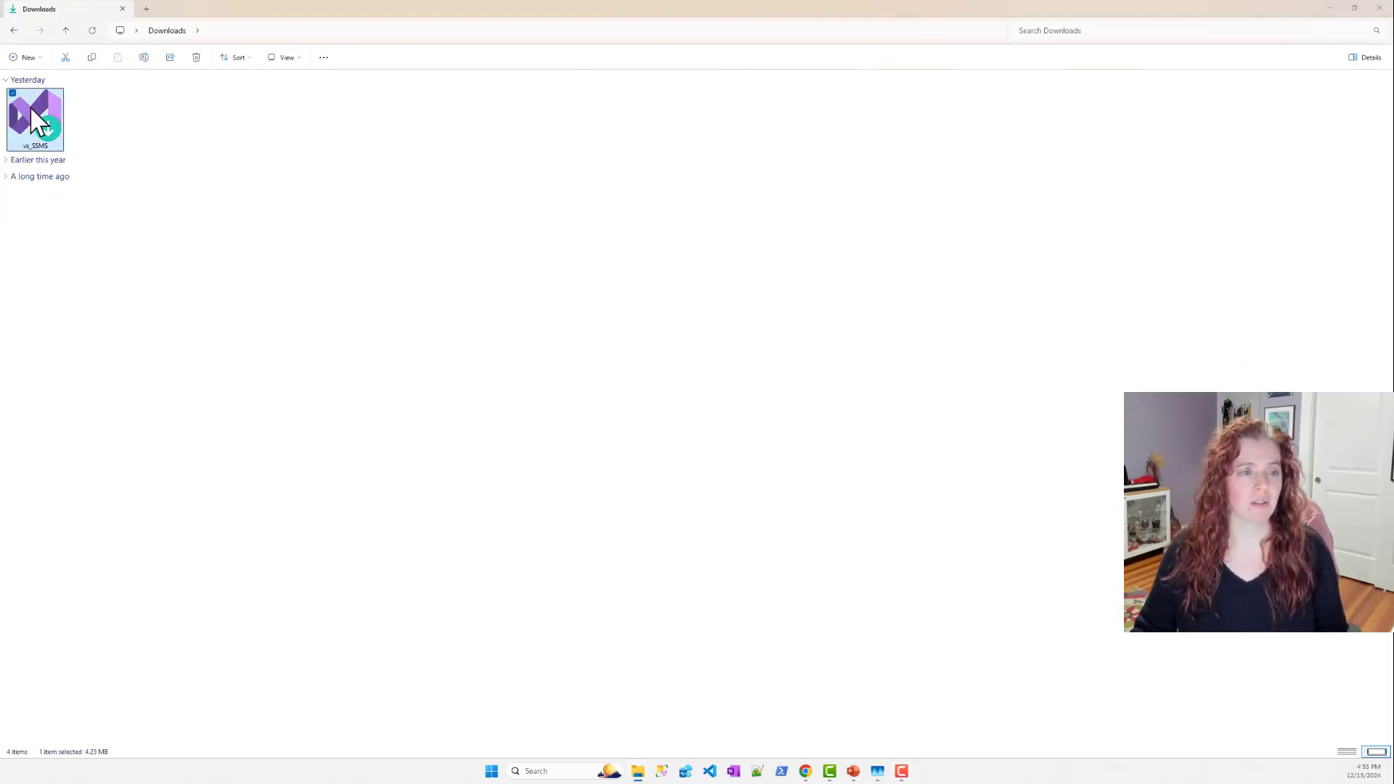
double_click(37, 120)
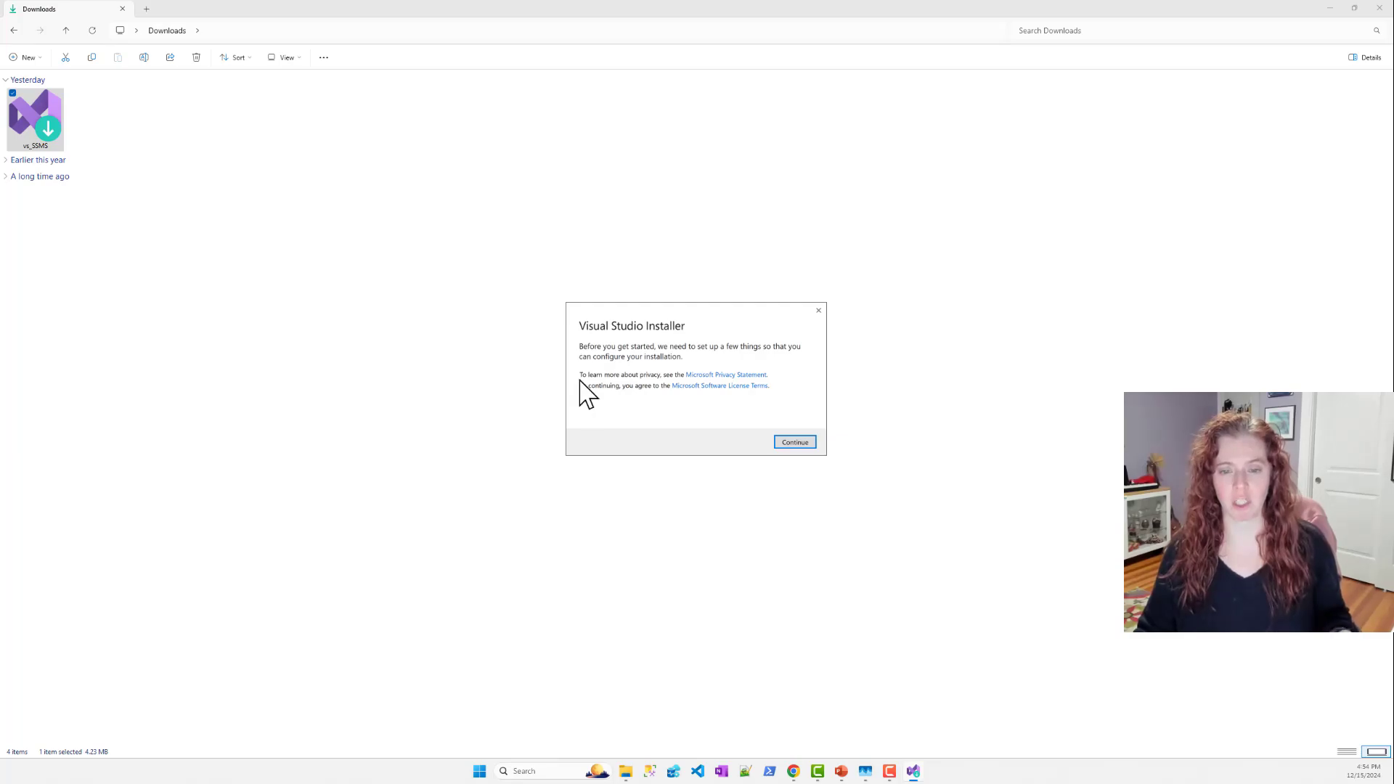
left_click(792, 444)
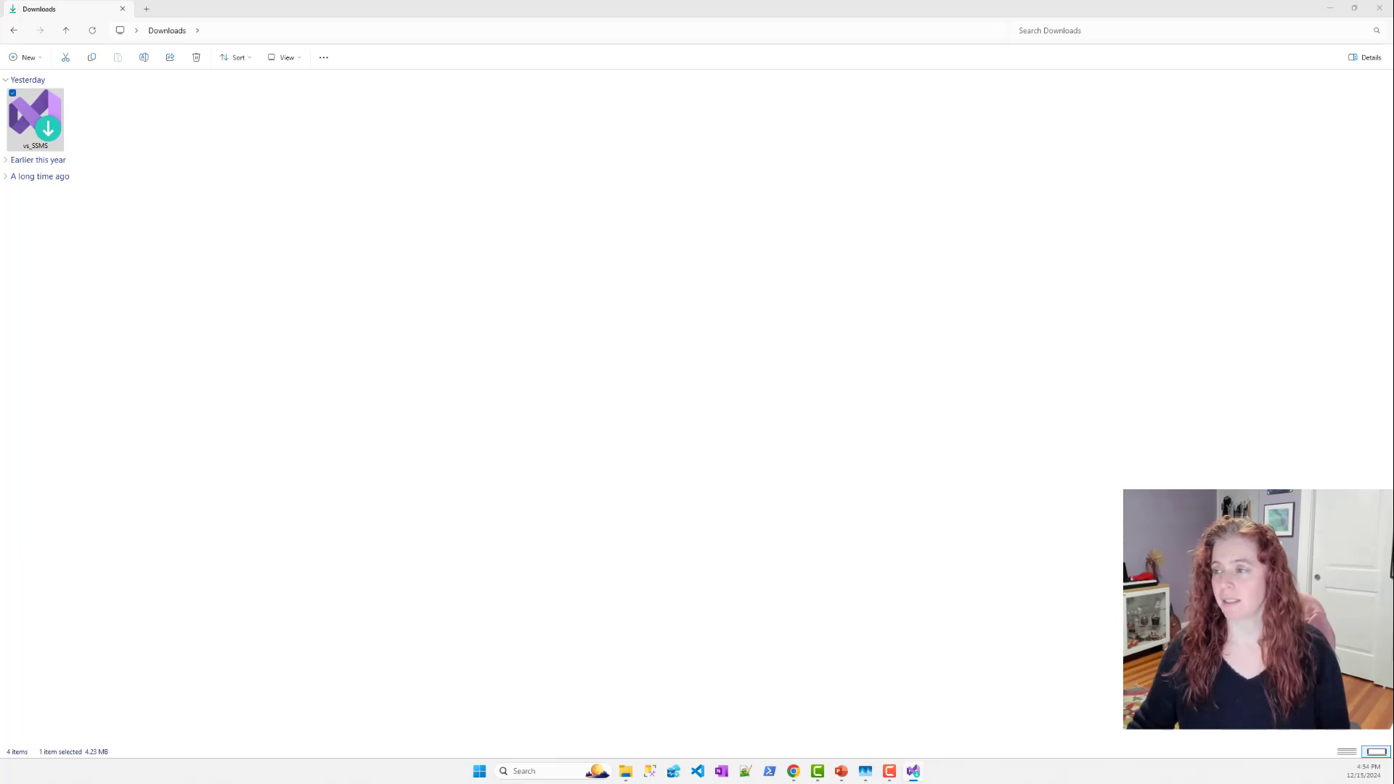
Install SQL Server Management Studio 21 Preview with the core components in the default location and dismiss the completion message
left_click_drag(1393, 44, 706, 134)
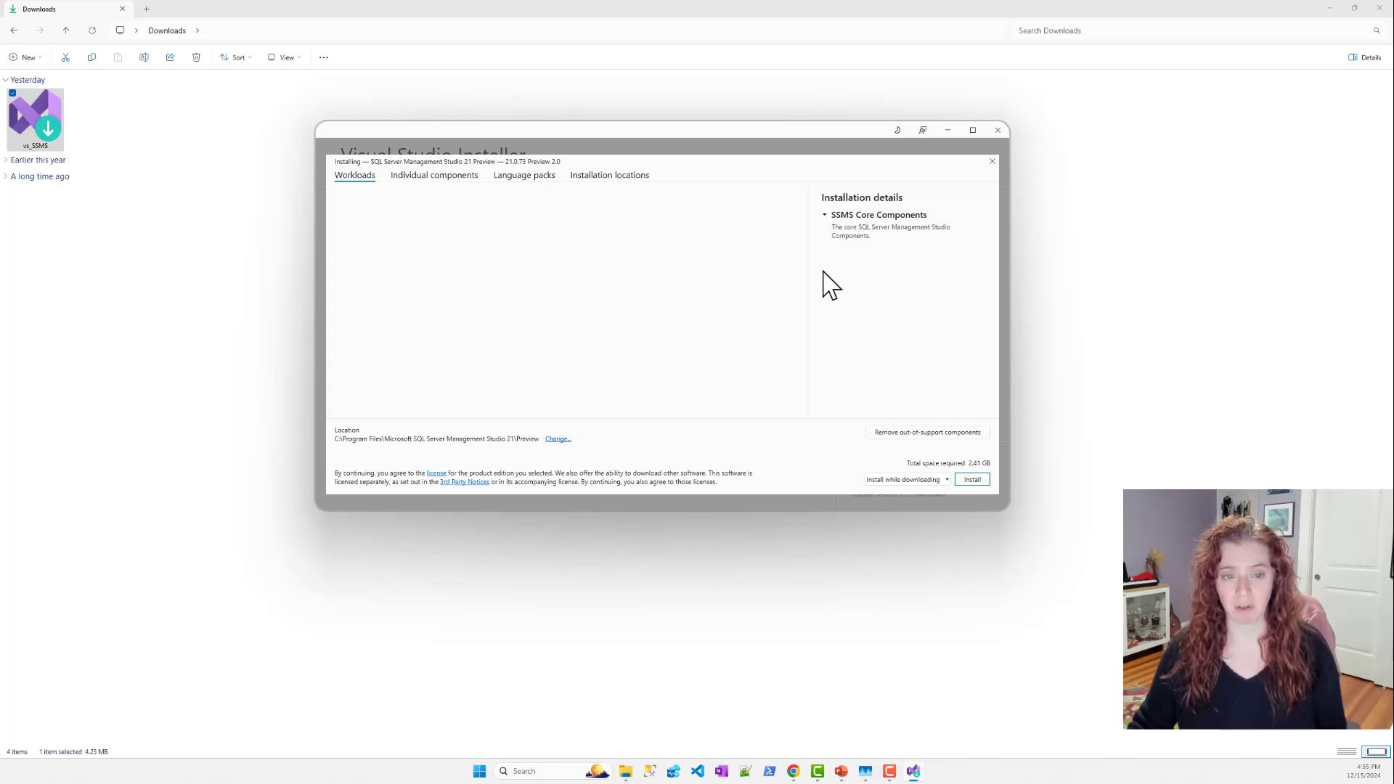
left_click(973, 480)
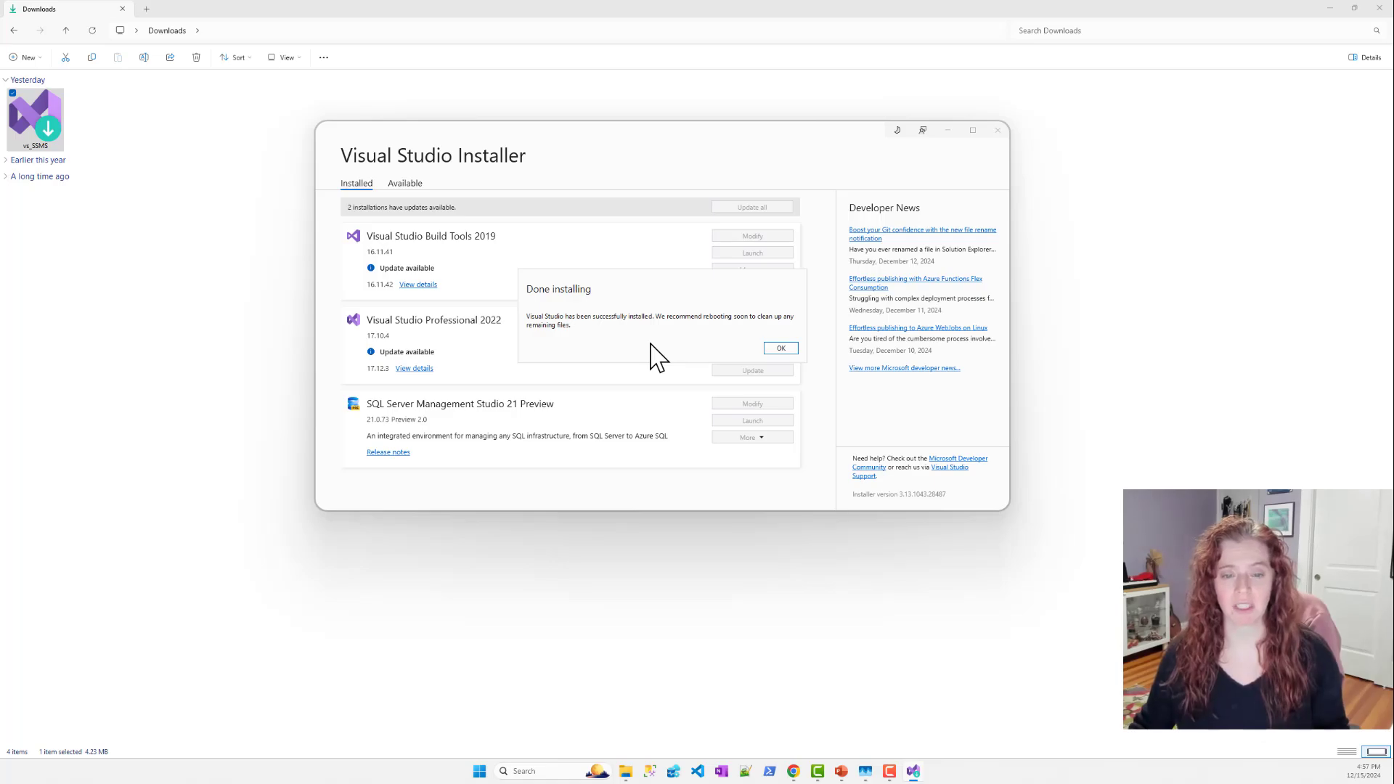
left_click(776, 348)
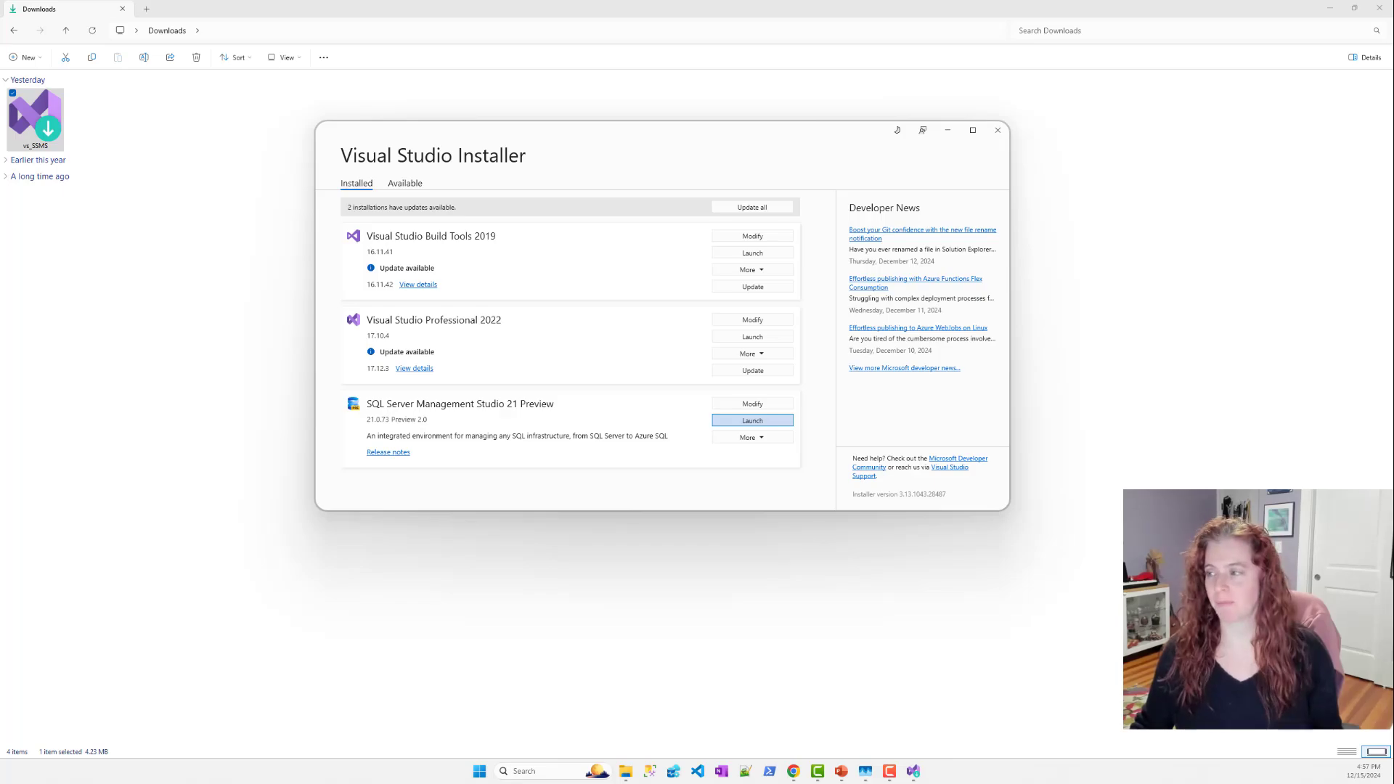
Put the installer window away and skip signing in to SQL Server Management Studio for now
left_click_drag(1393, 516, 500, 490)
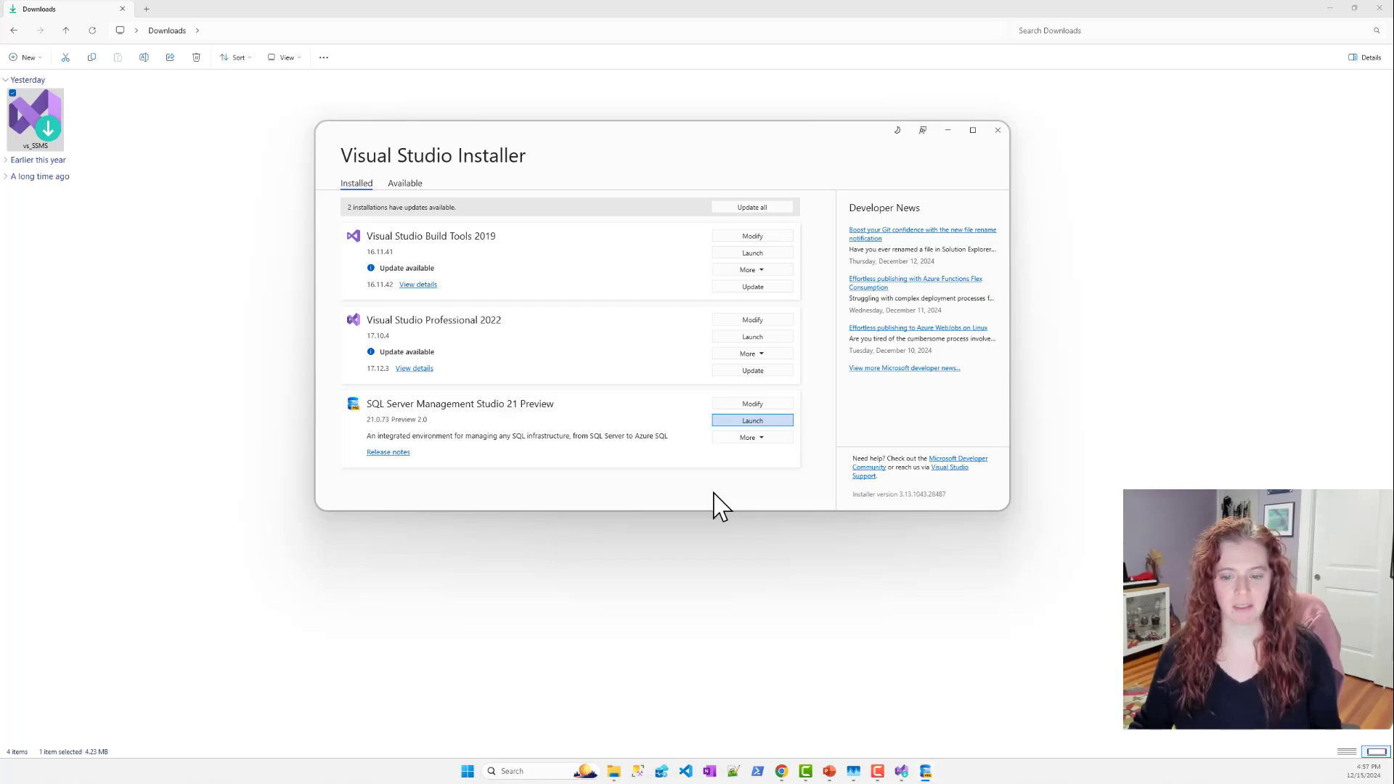
mouse_move(925, 770)
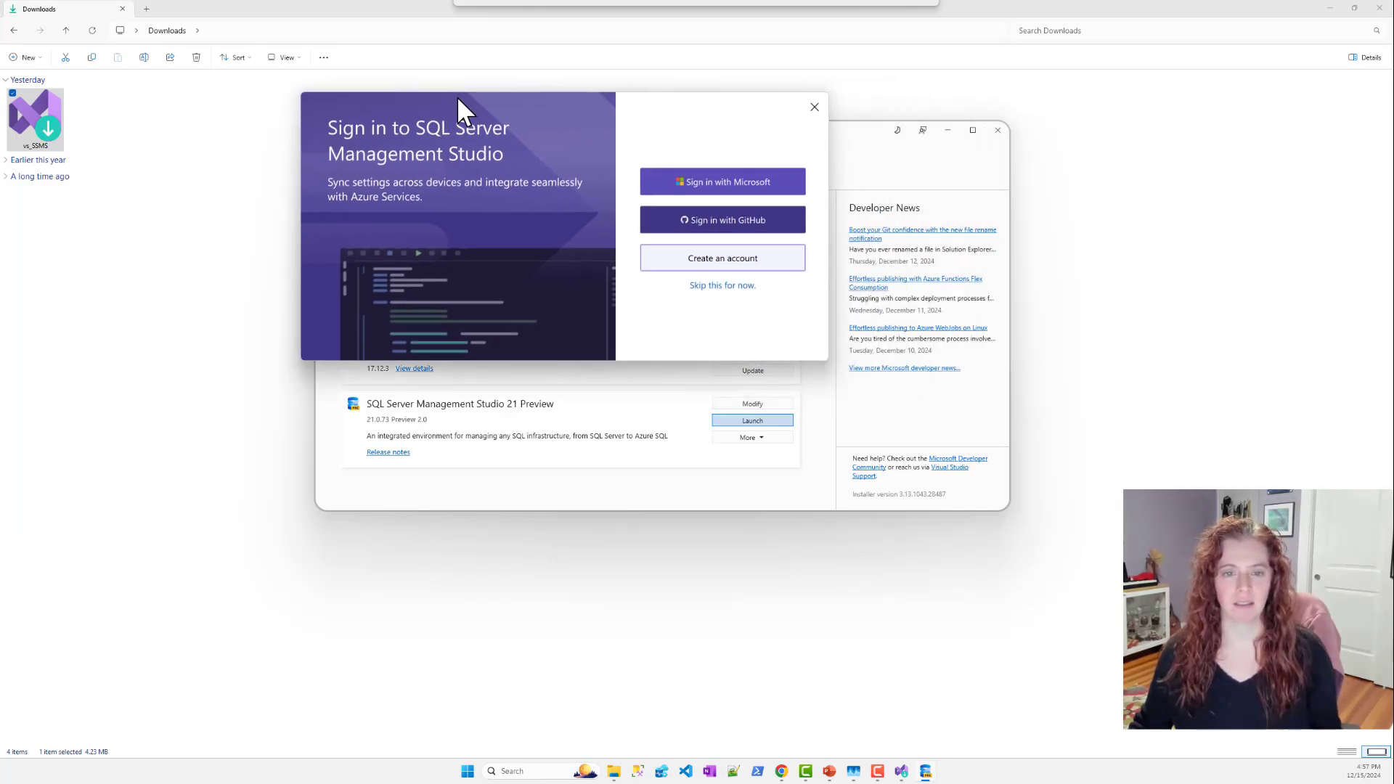
left_click(968, 132)
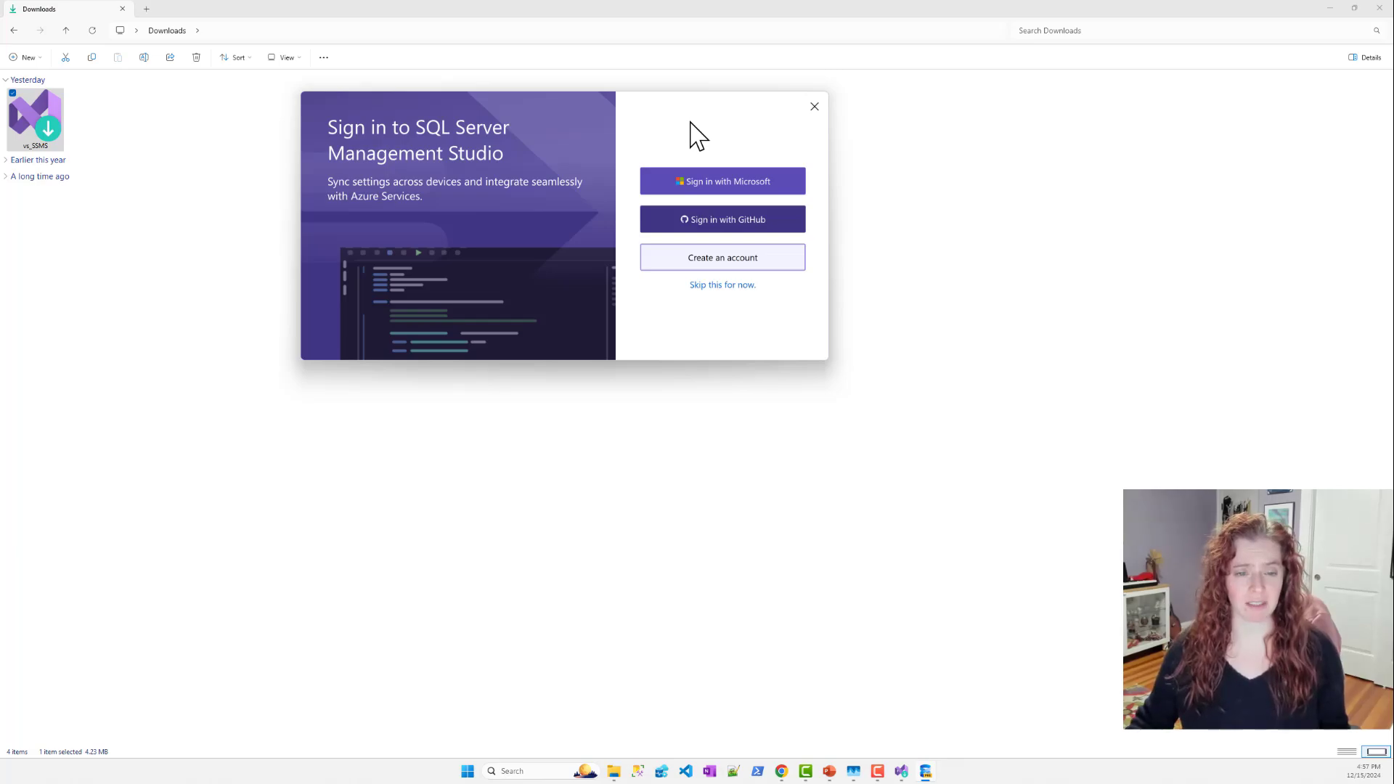
left_click(704, 287)
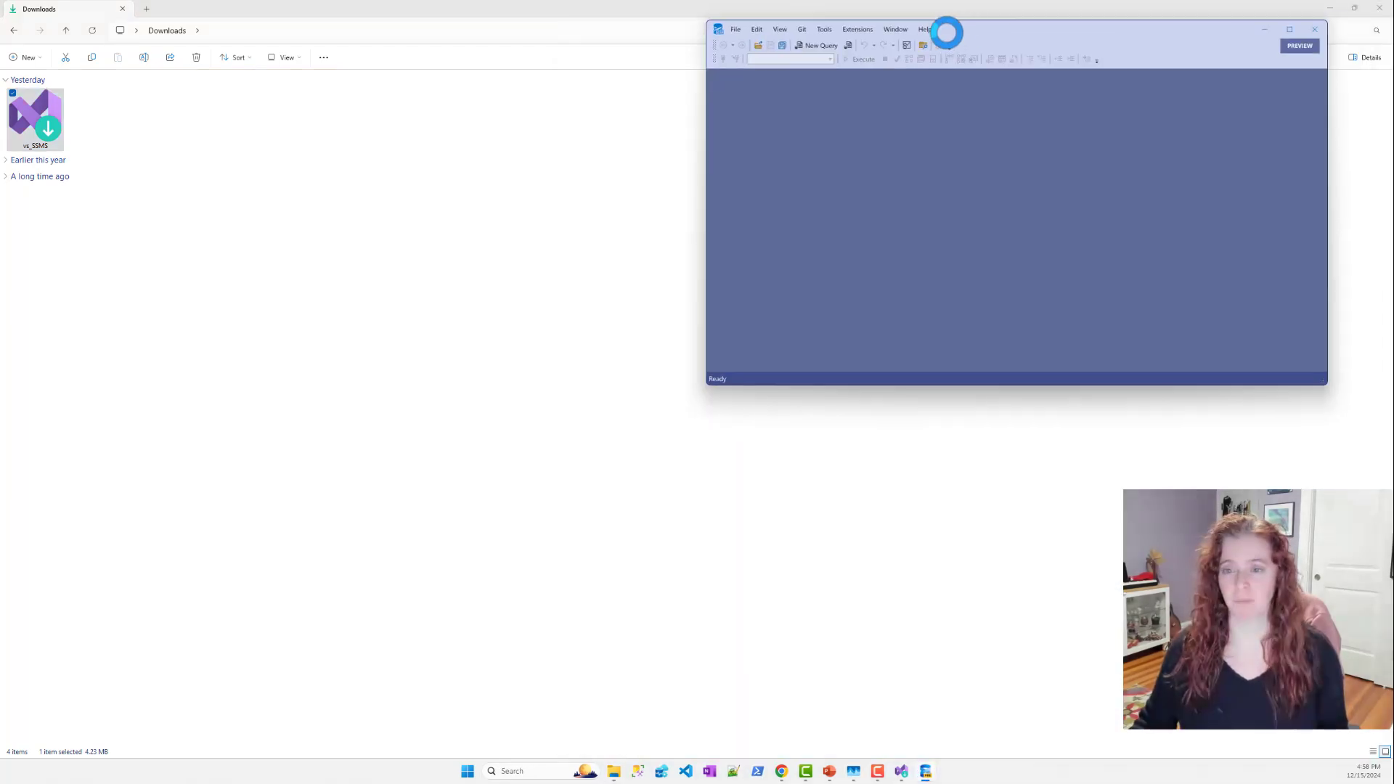
Maximize the SQL Server Management Studio window and import the user settings from SSMS 20
left_click_drag(946, 29, 610, 73)
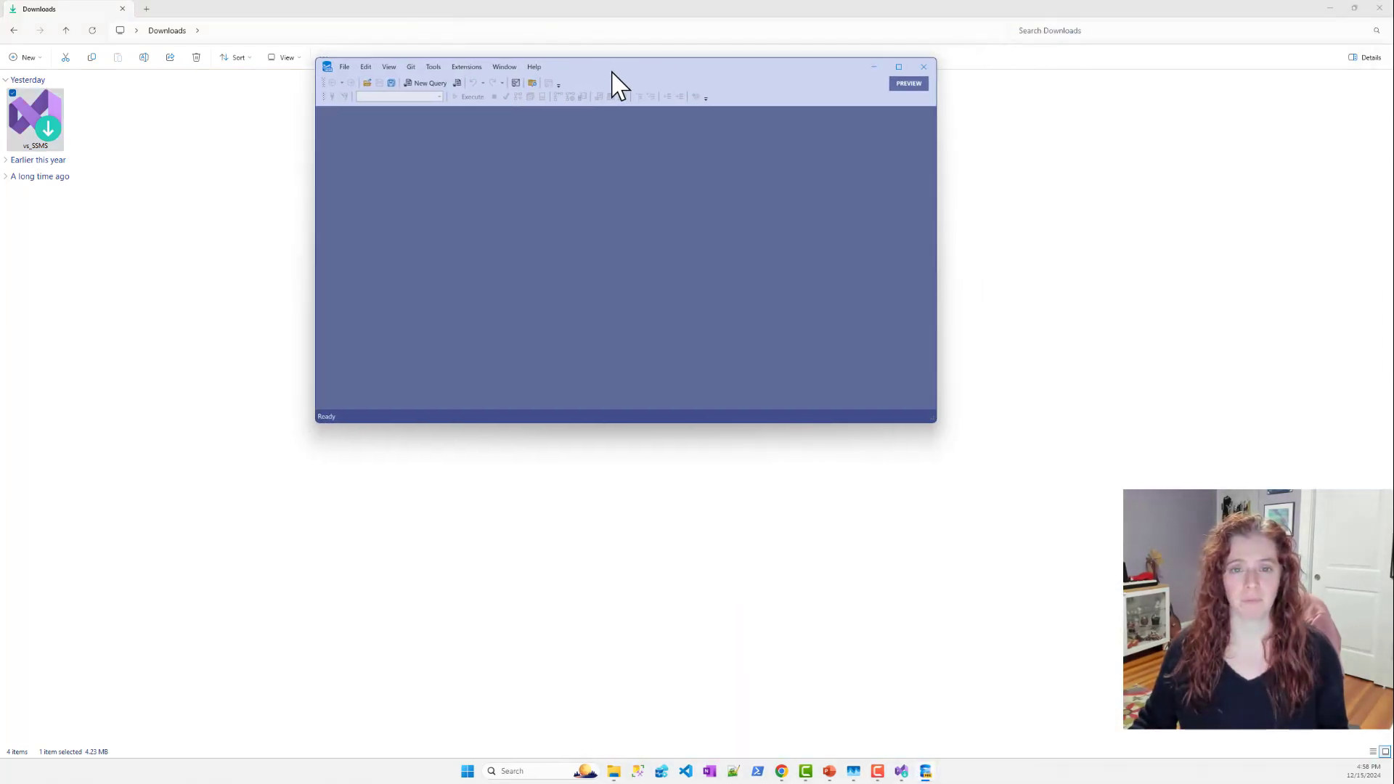
double_click(609, 73)
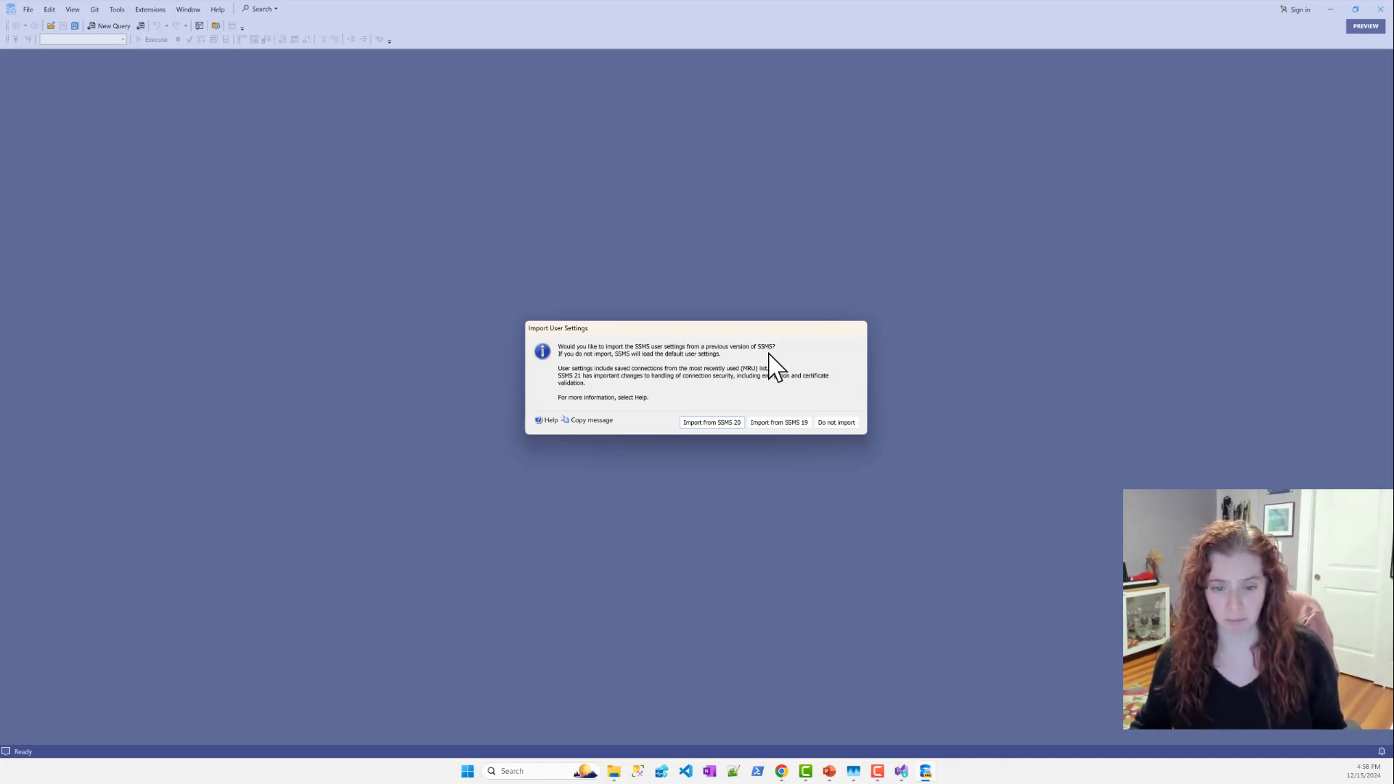
left_click(726, 421)
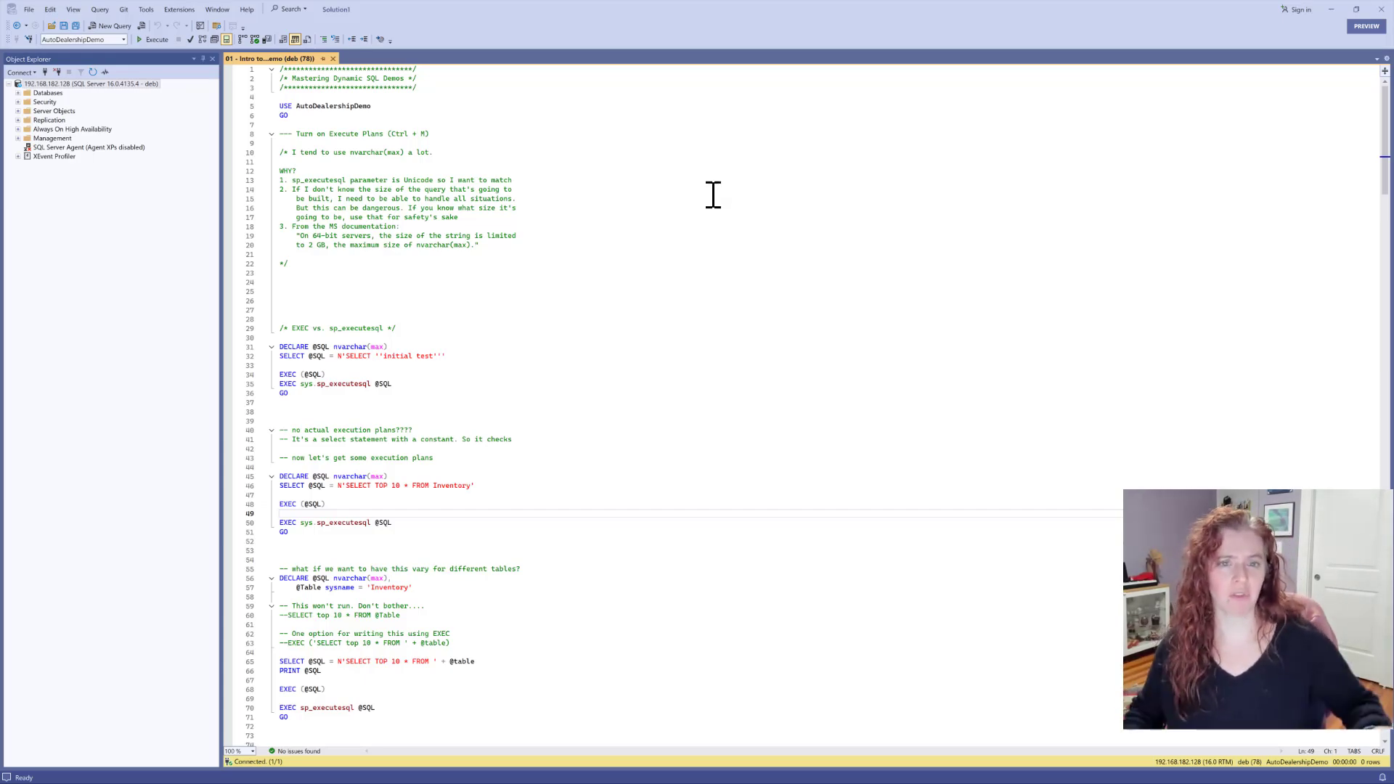
Change the environment's color theme to Dark in the general options and apply it
left_click(146, 10)
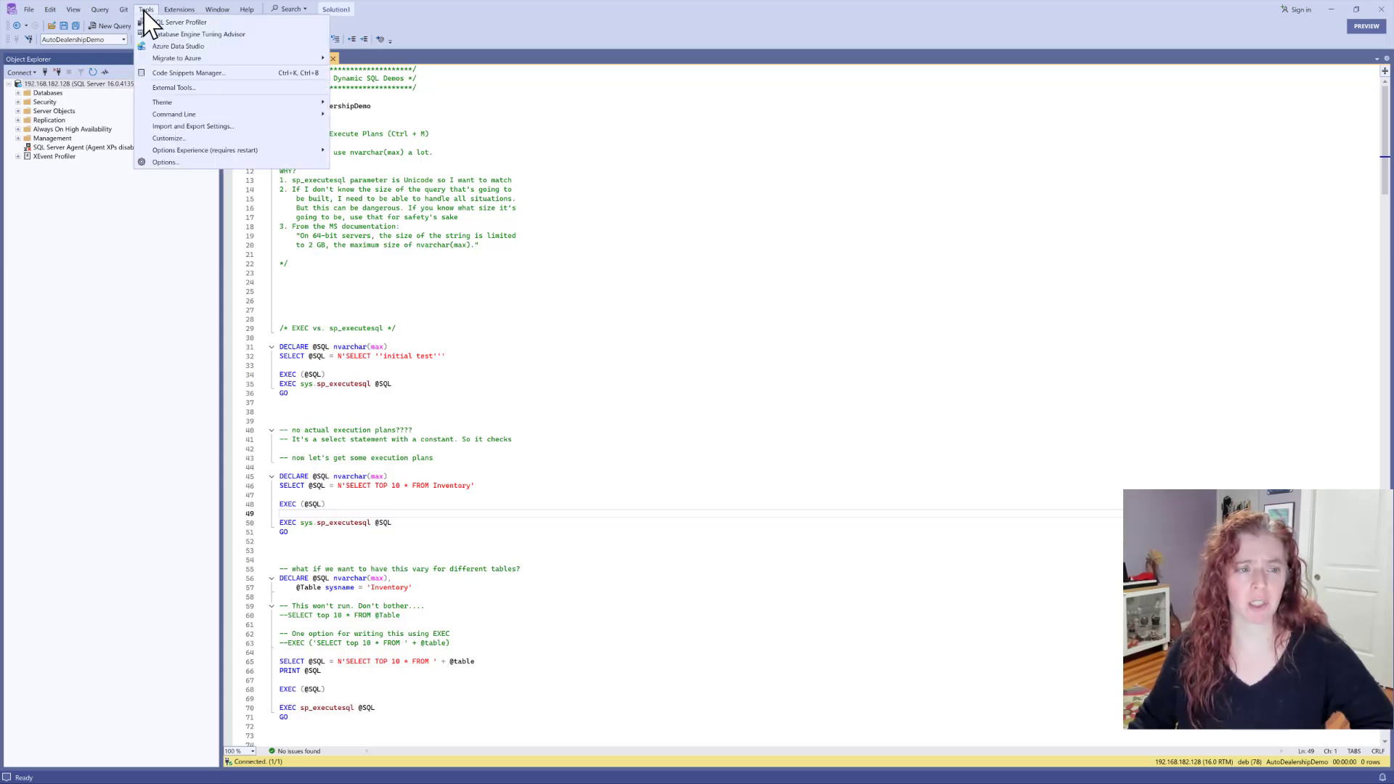
left_click(164, 162)
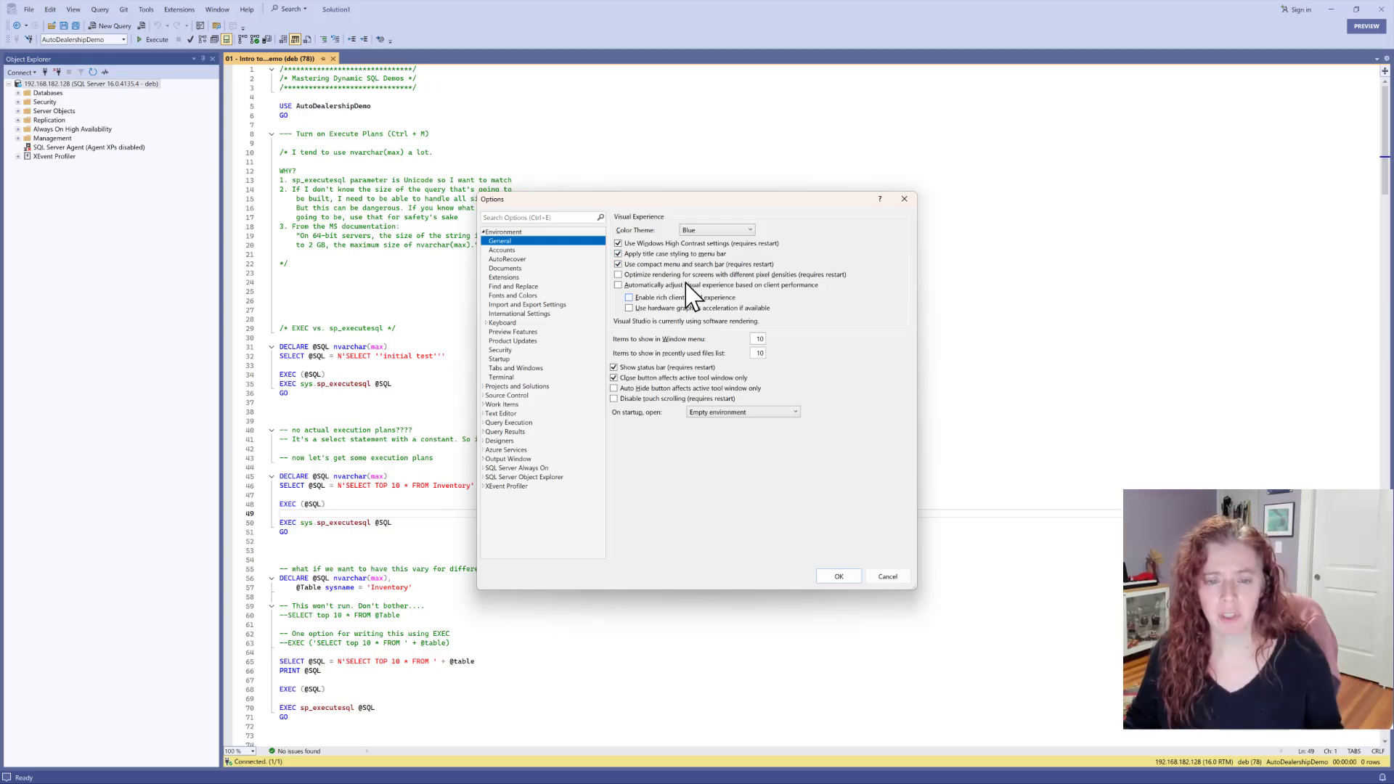
left_click(751, 230)
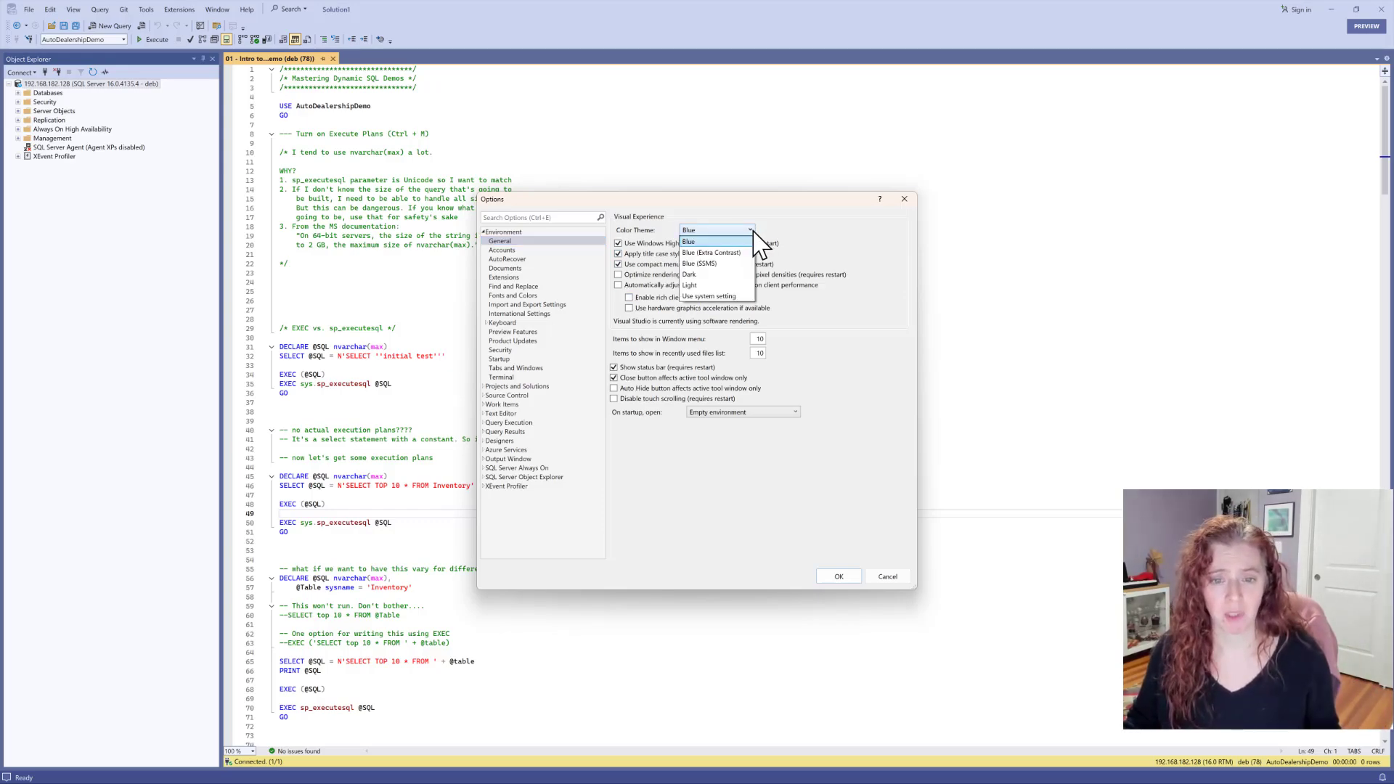
left_click(739, 274)
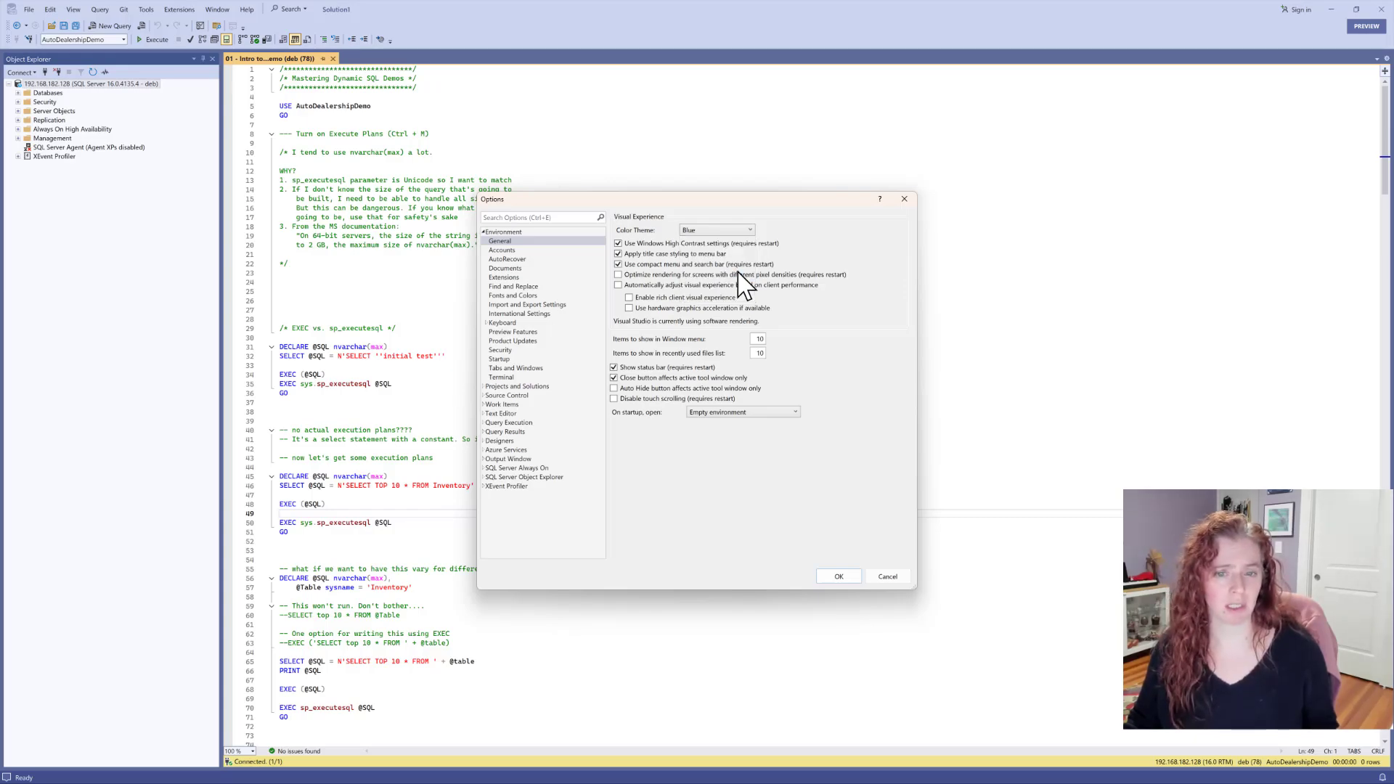
left_click(835, 577)
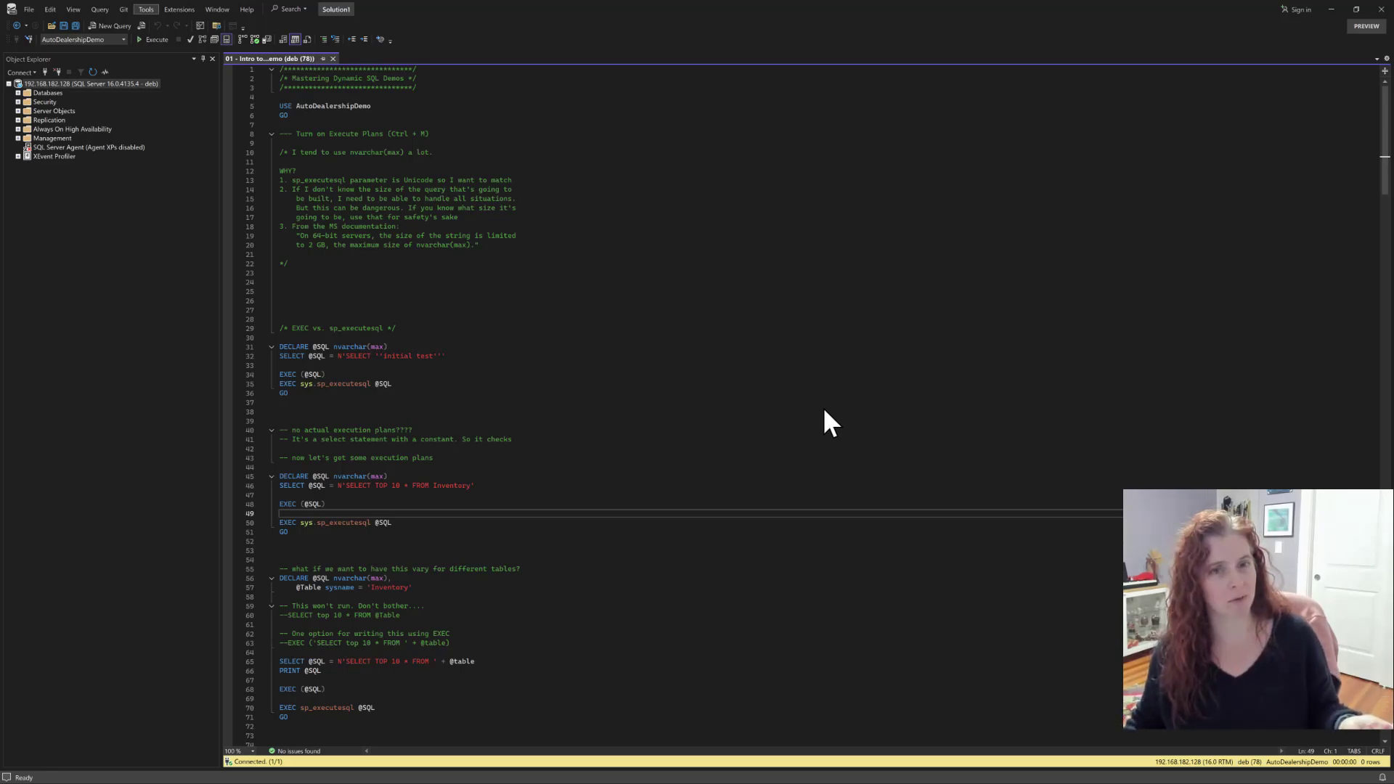
Switch the environment's color theme to Light in the general options and apply it
left_click(146, 10)
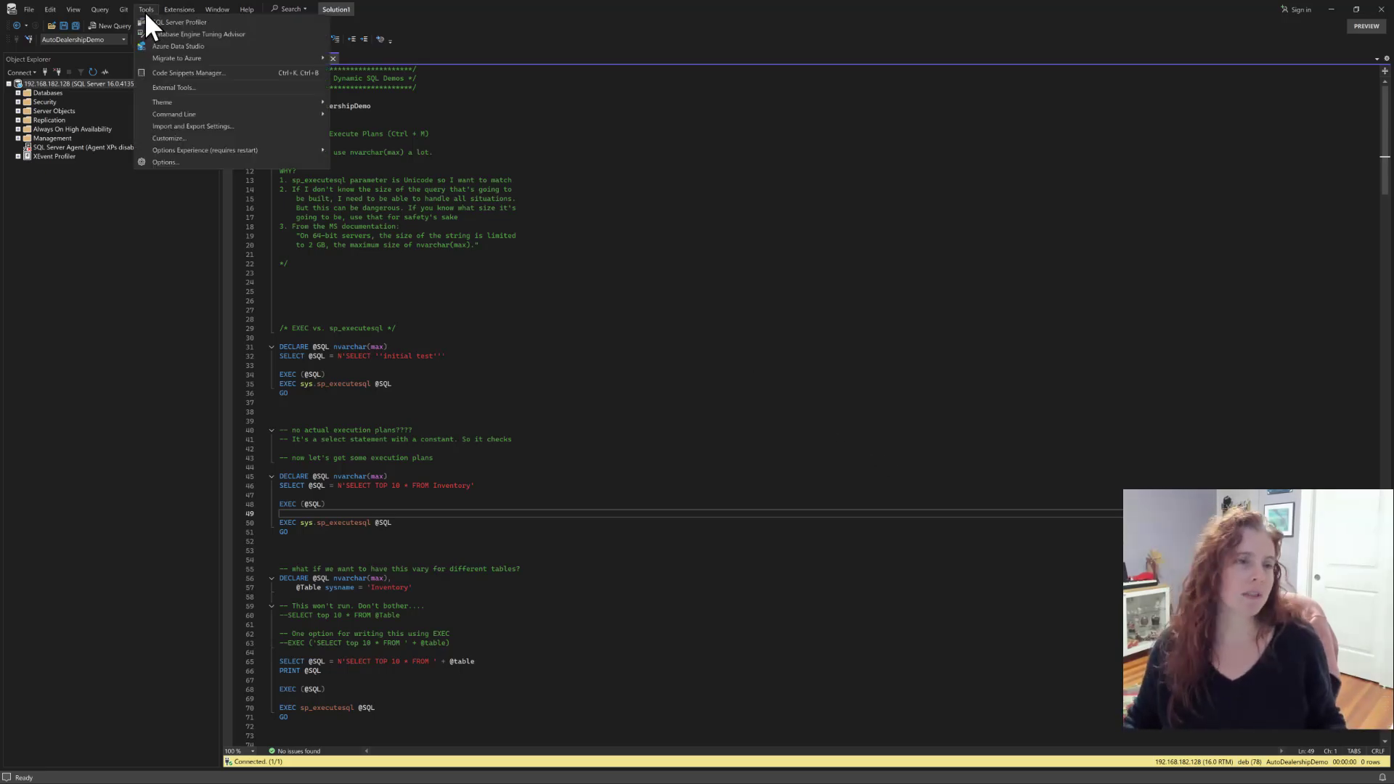
left_click(187, 160)
left_click(722, 230)
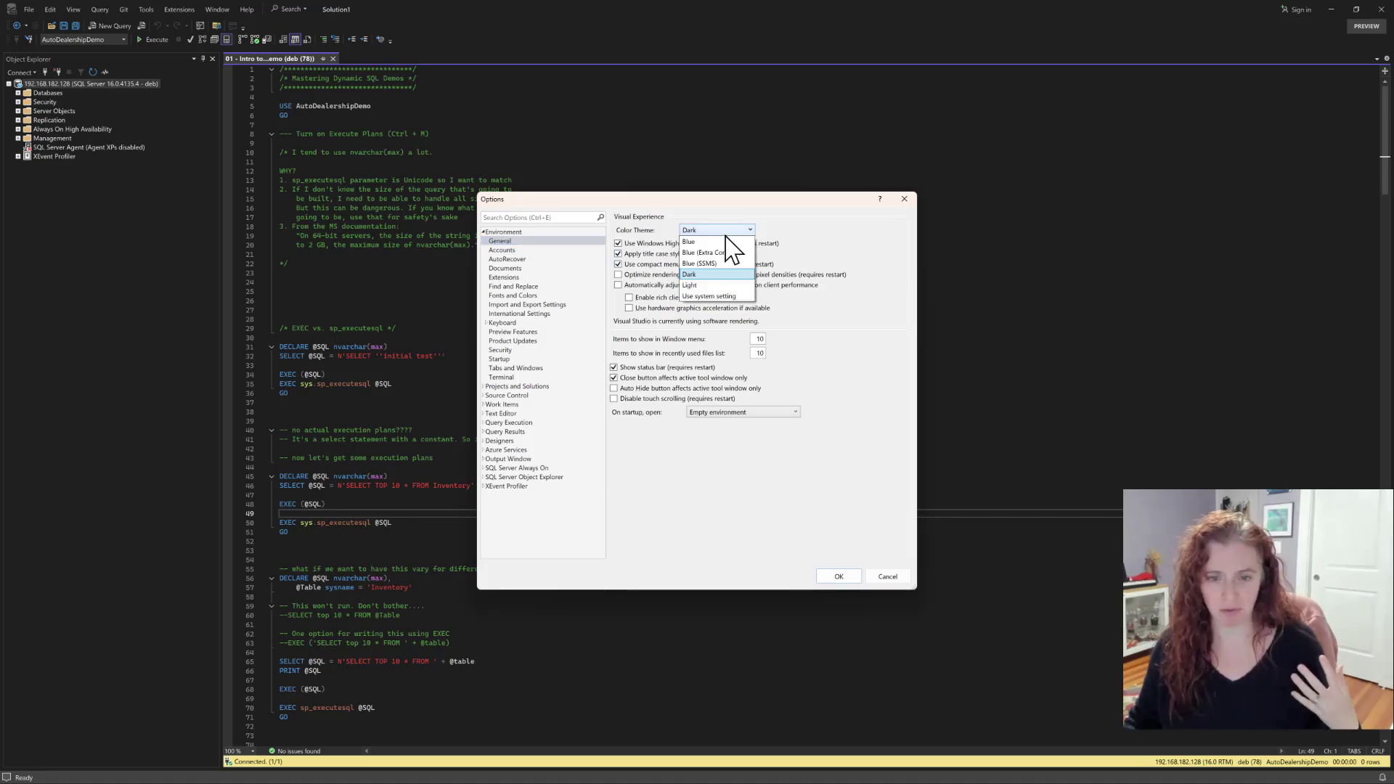
left_click(723, 283)
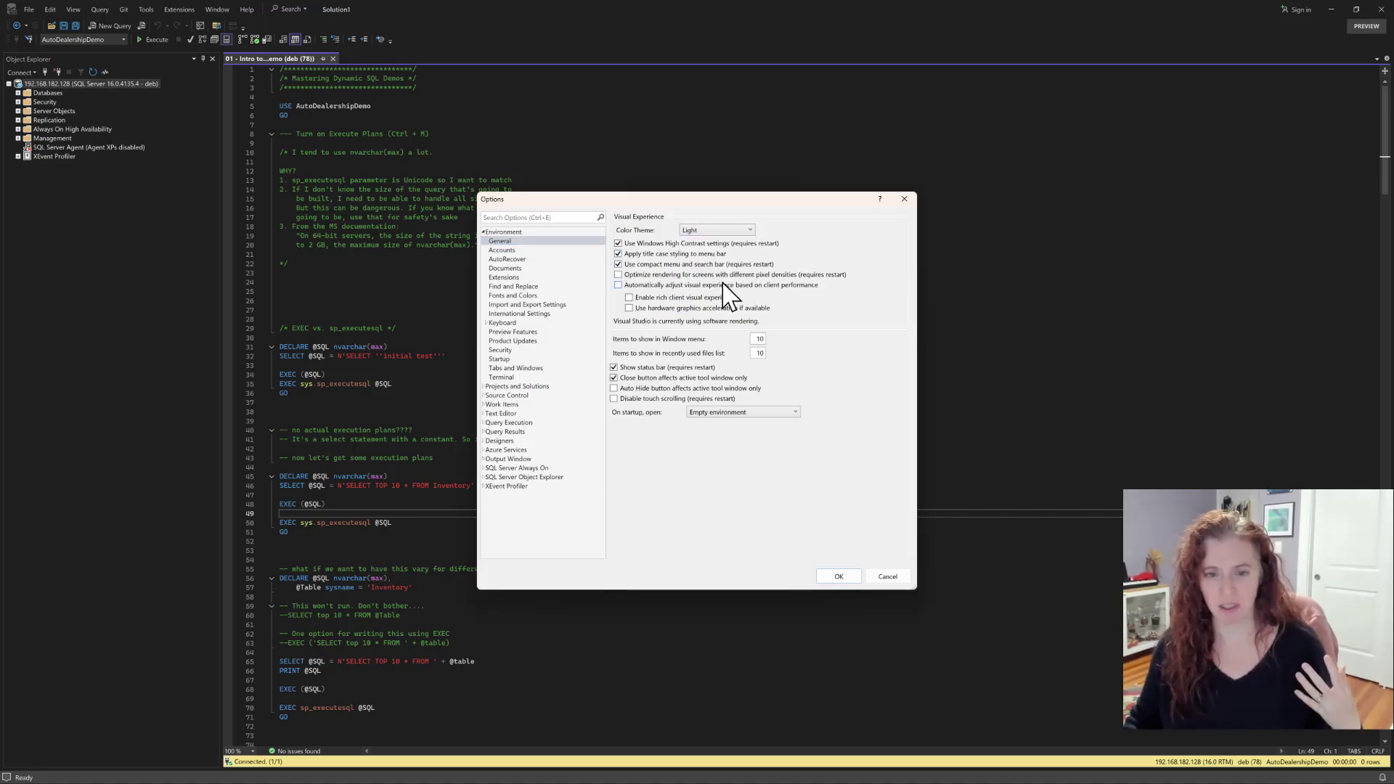
left_click(852, 576)
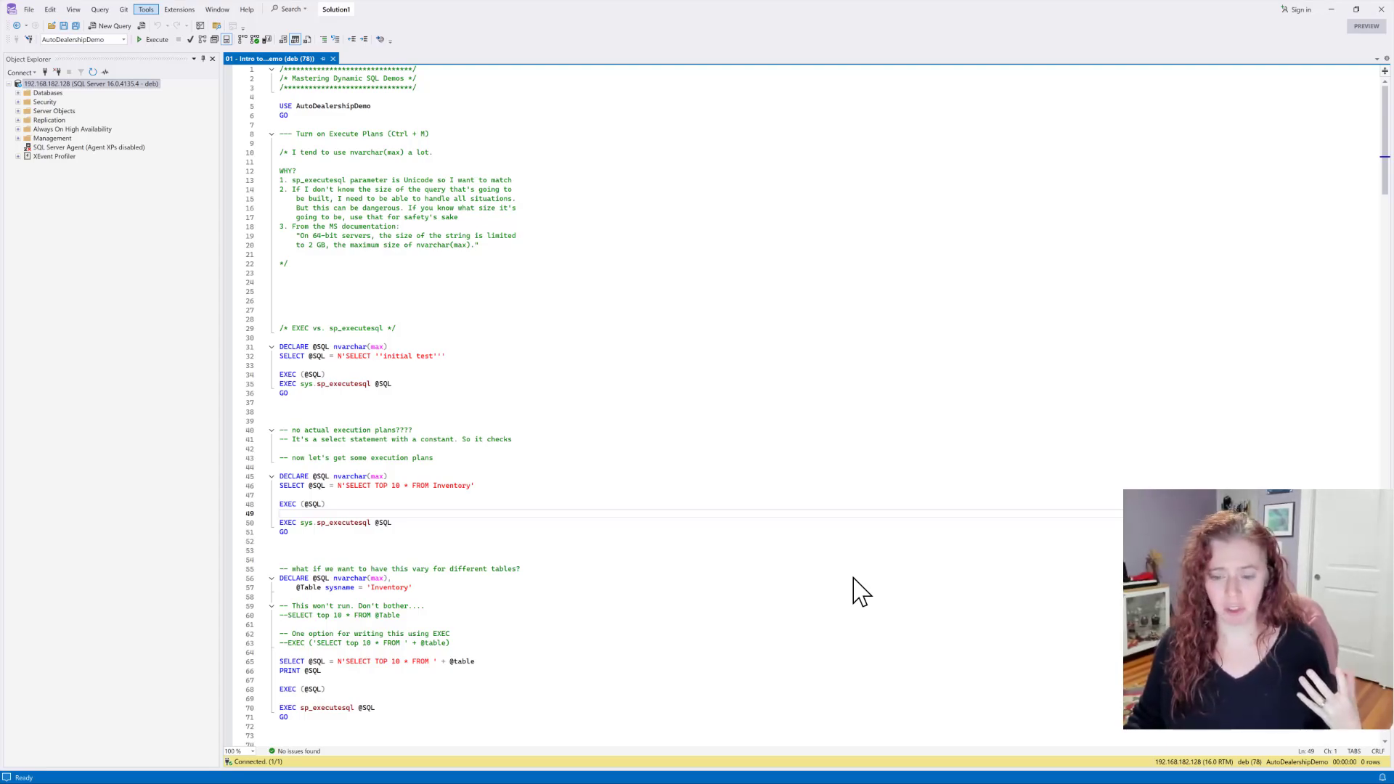
Set the color theme to Blue in the general environment options
left_click(148, 10)
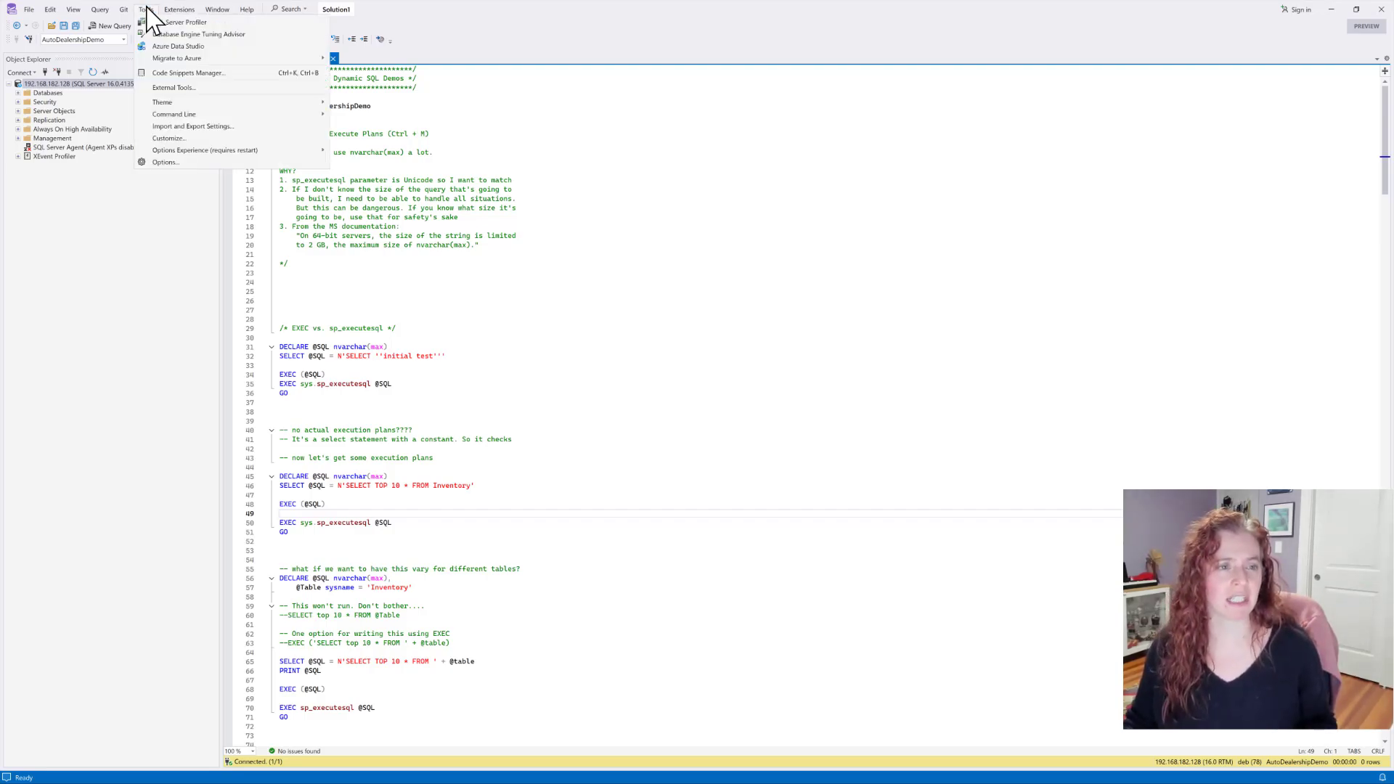
left_click(182, 163)
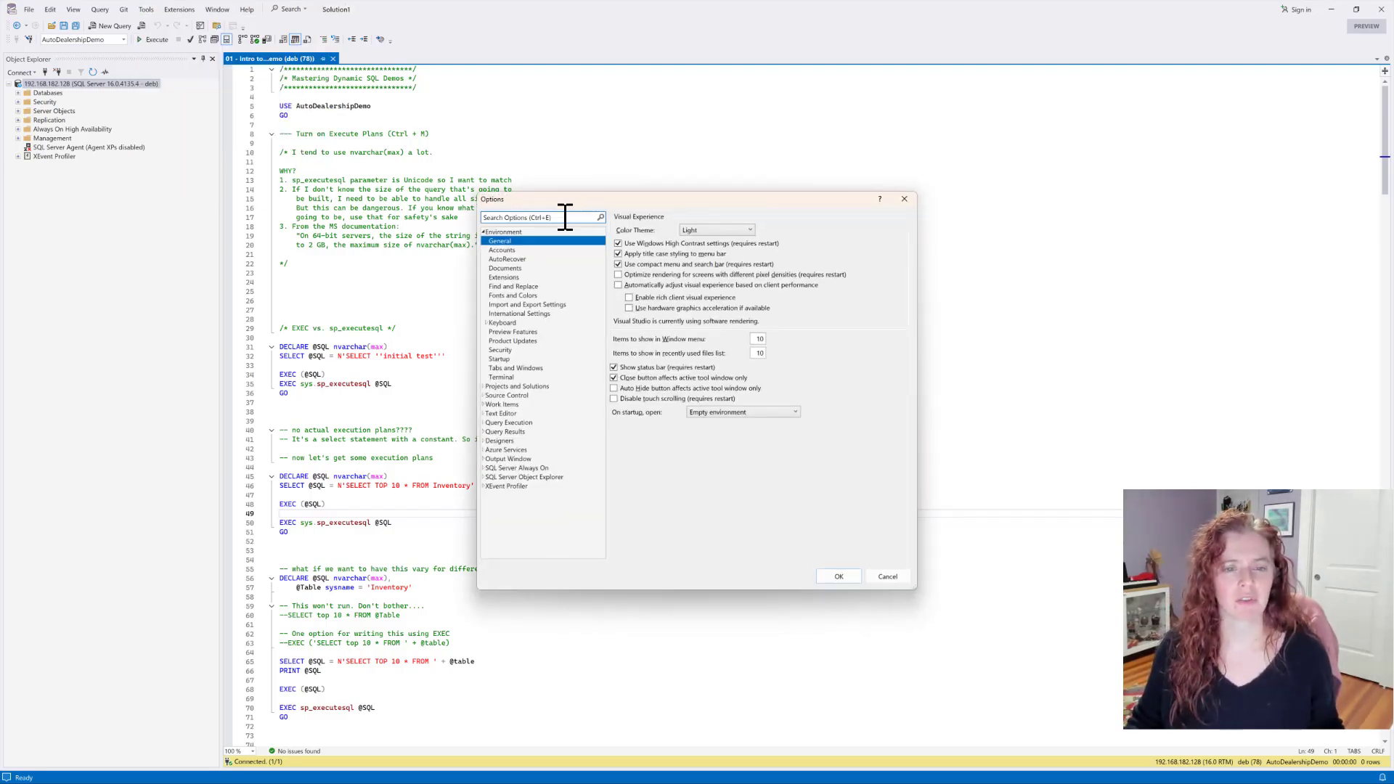
left_click(711, 231)
left_click(706, 242)
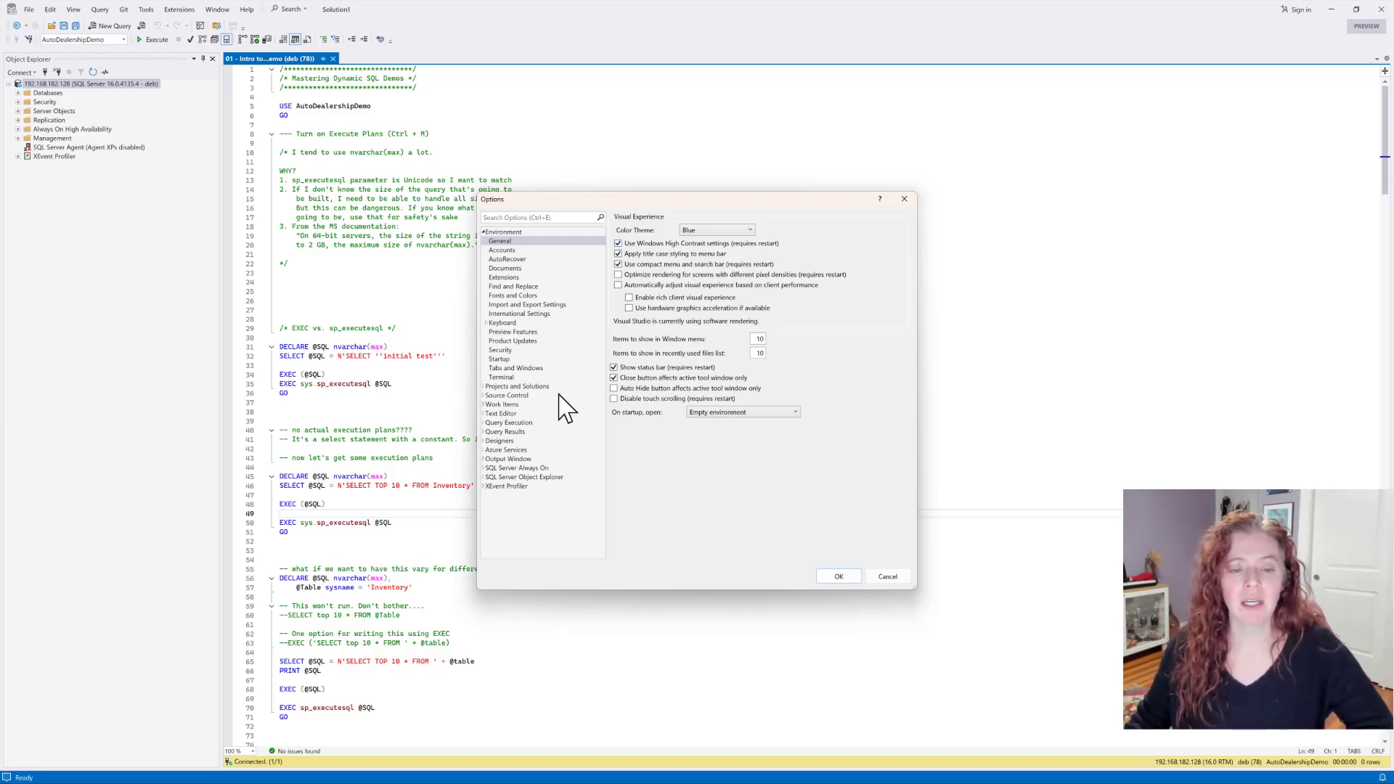
Review the source control plug-in selection and the Git global settings, and apply the options
left_click(503, 397)
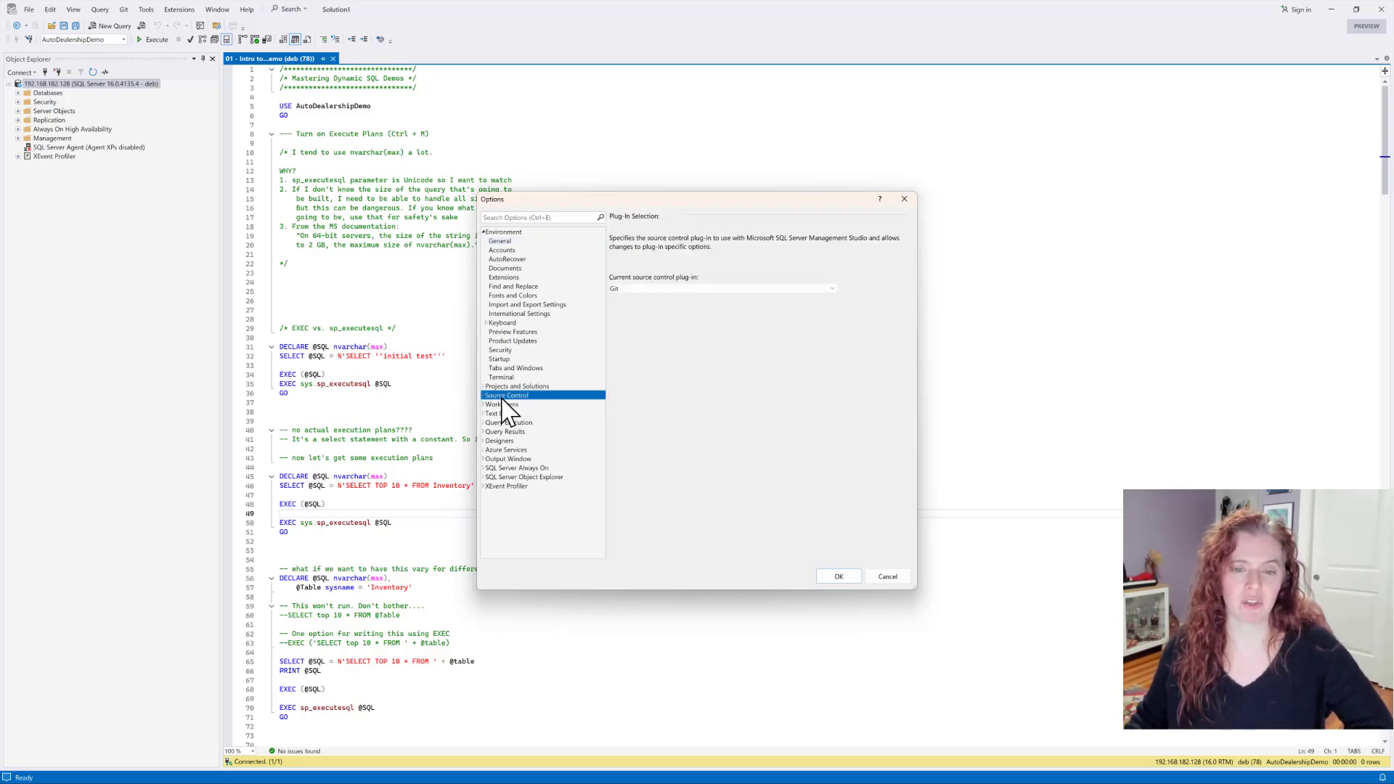
left_click(483, 232)
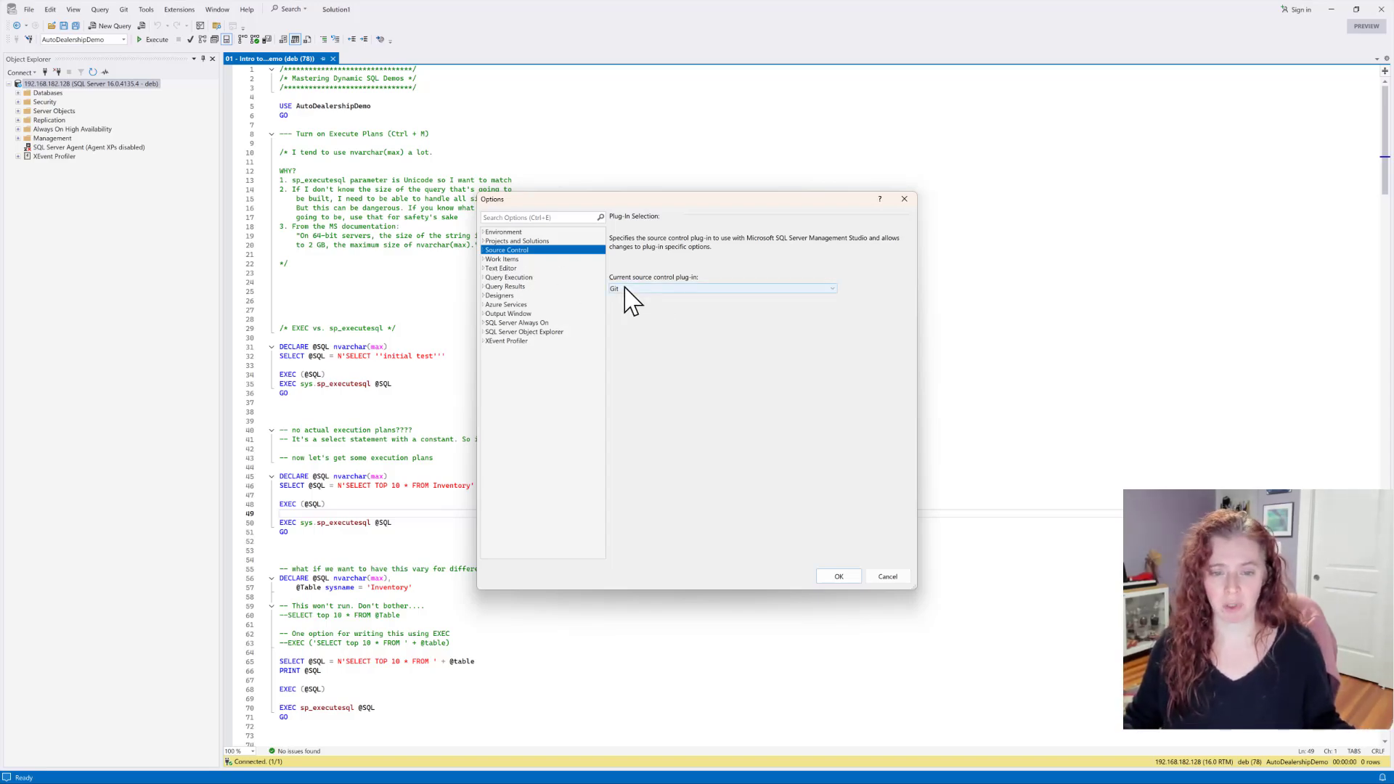
left_click(482, 250)
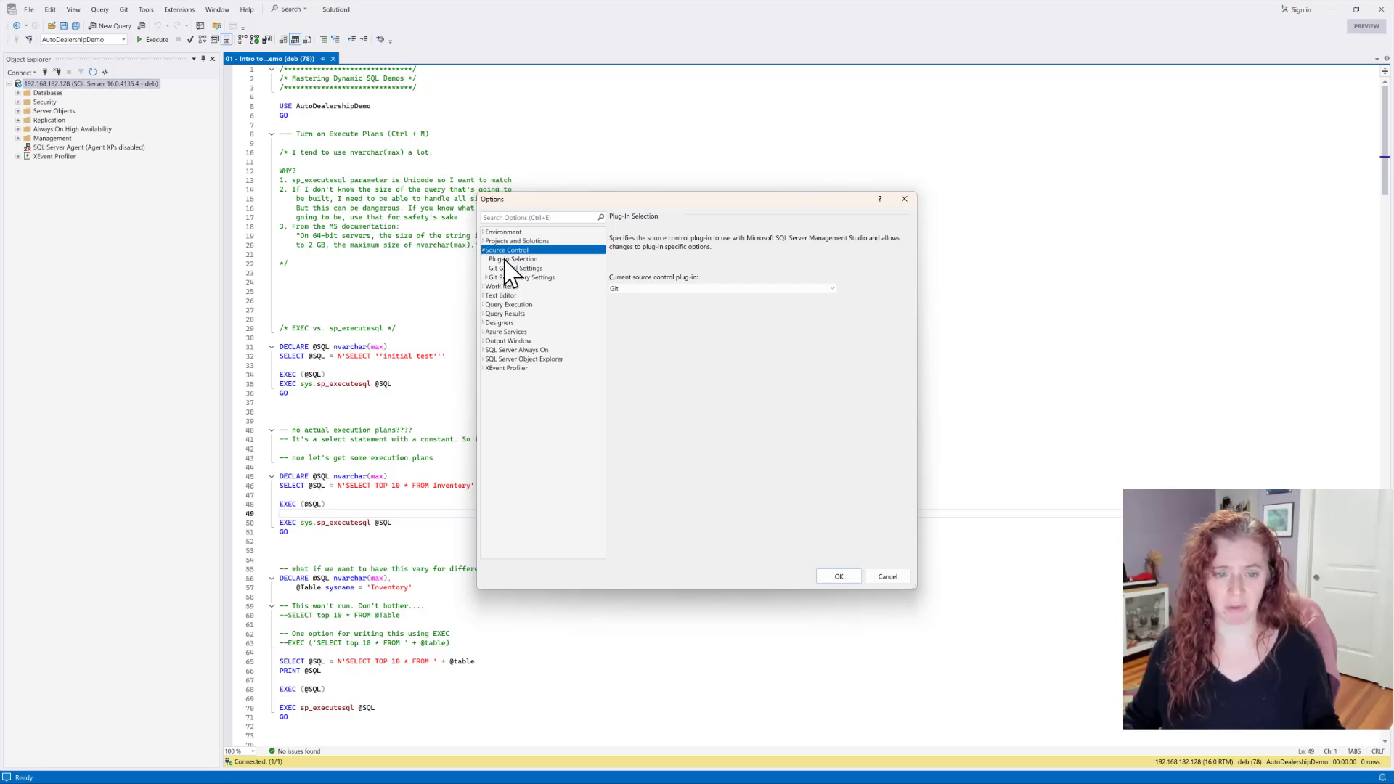
left_click(508, 259)
left_click(517, 267)
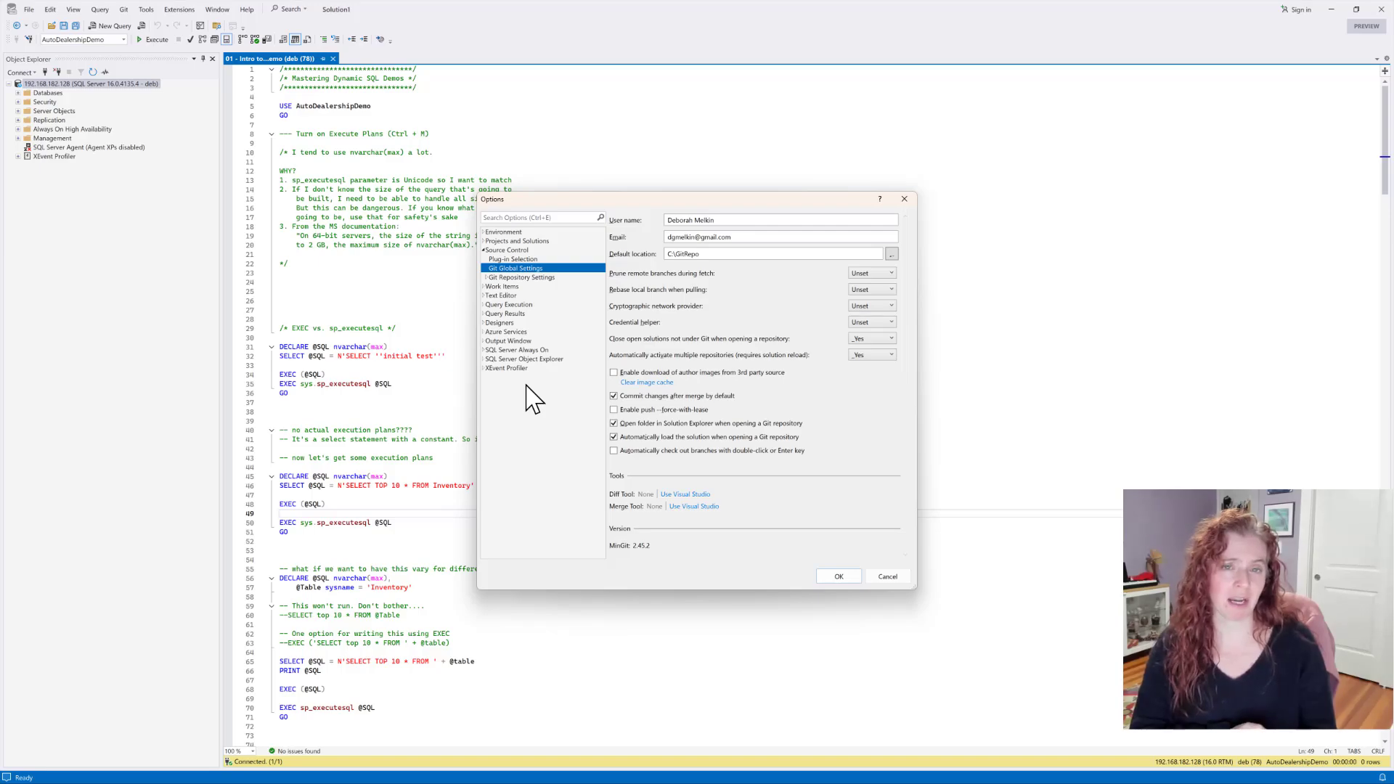
left_click(855, 577)
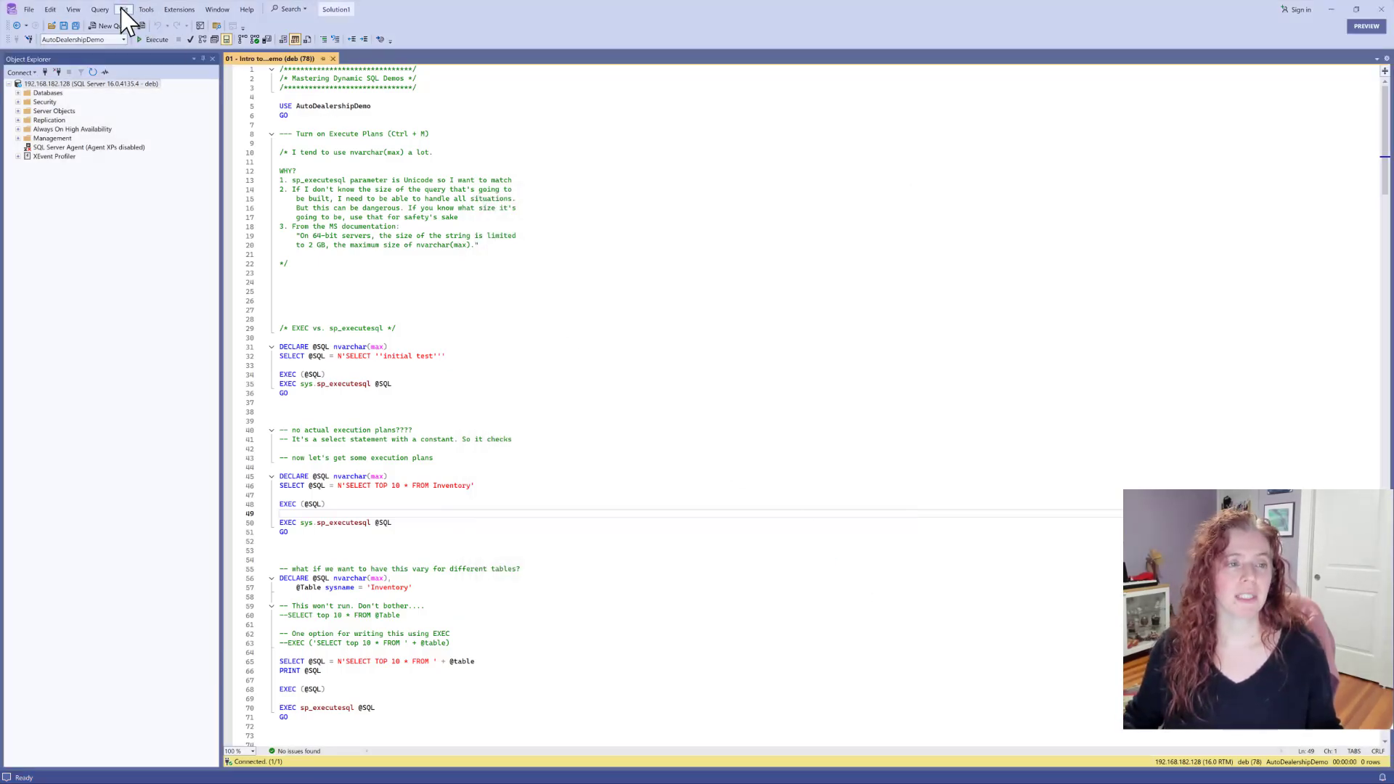
Open the local Git repository in the MasteringDynamicSQL folder inside GitRepo
left_click(124, 10)
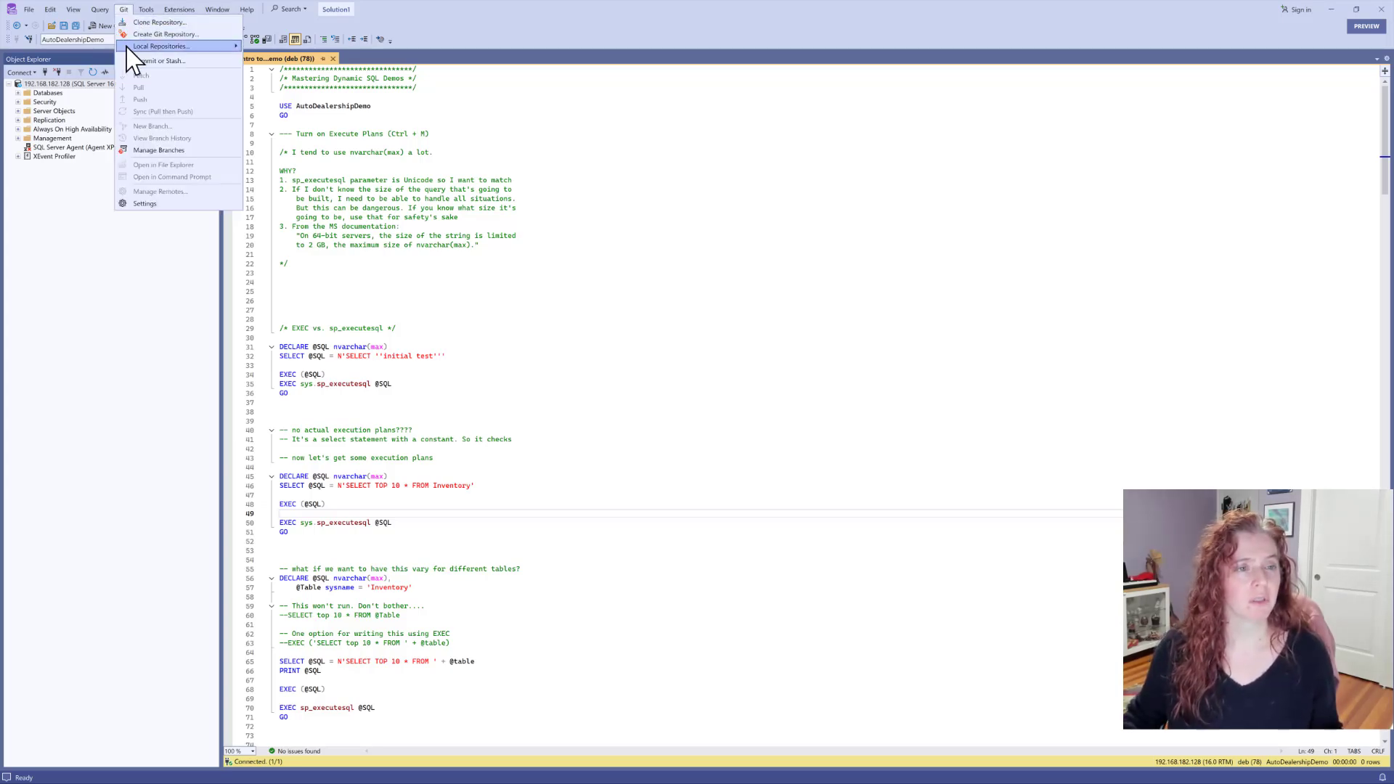
mouse_move(129, 46)
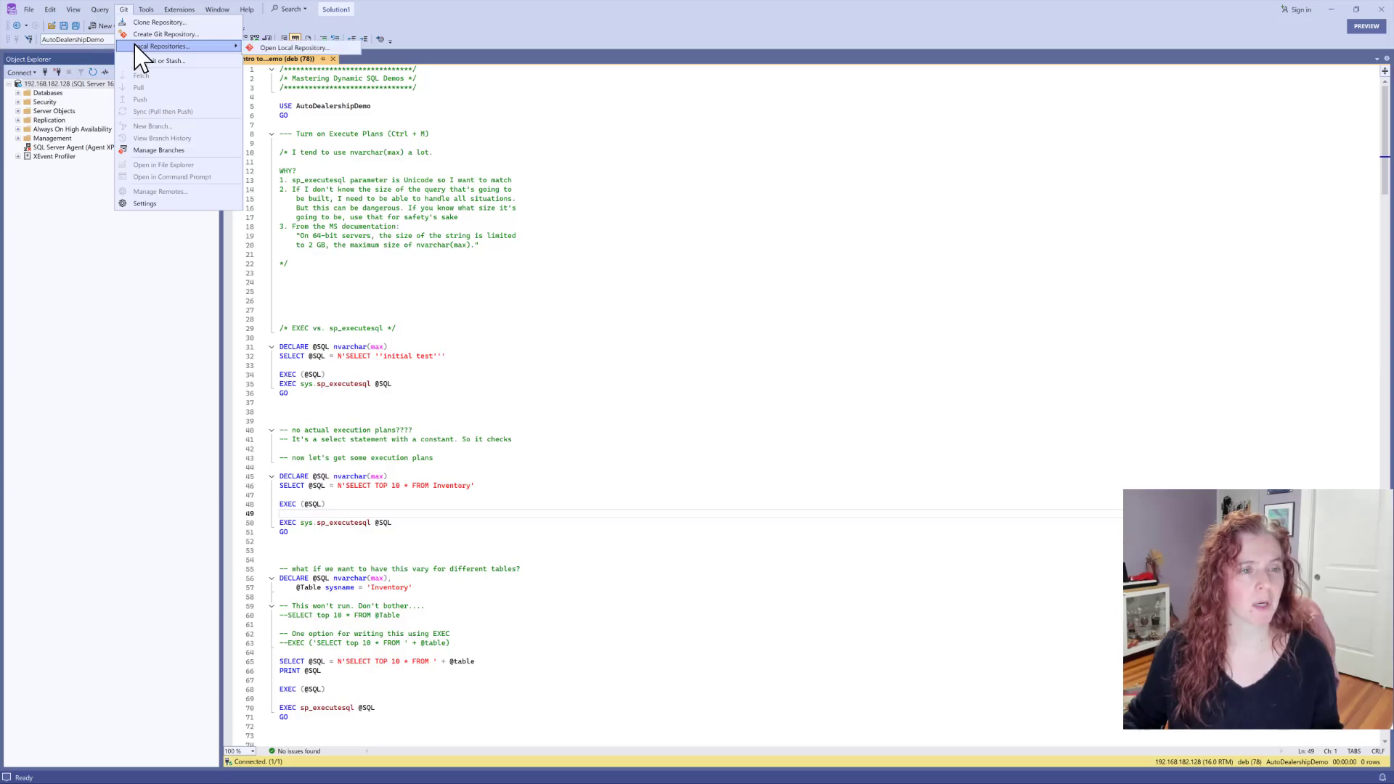
left_click(286, 50)
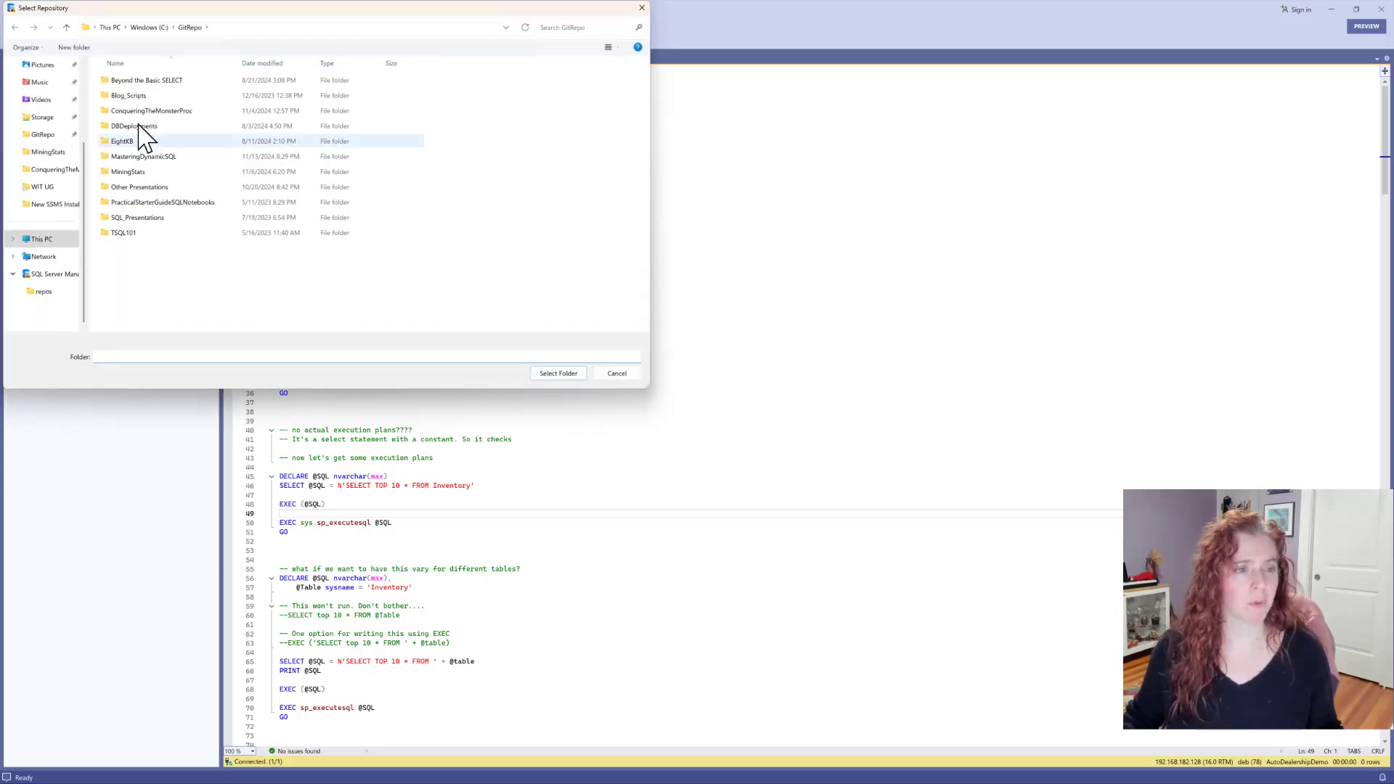
left_click(141, 156)
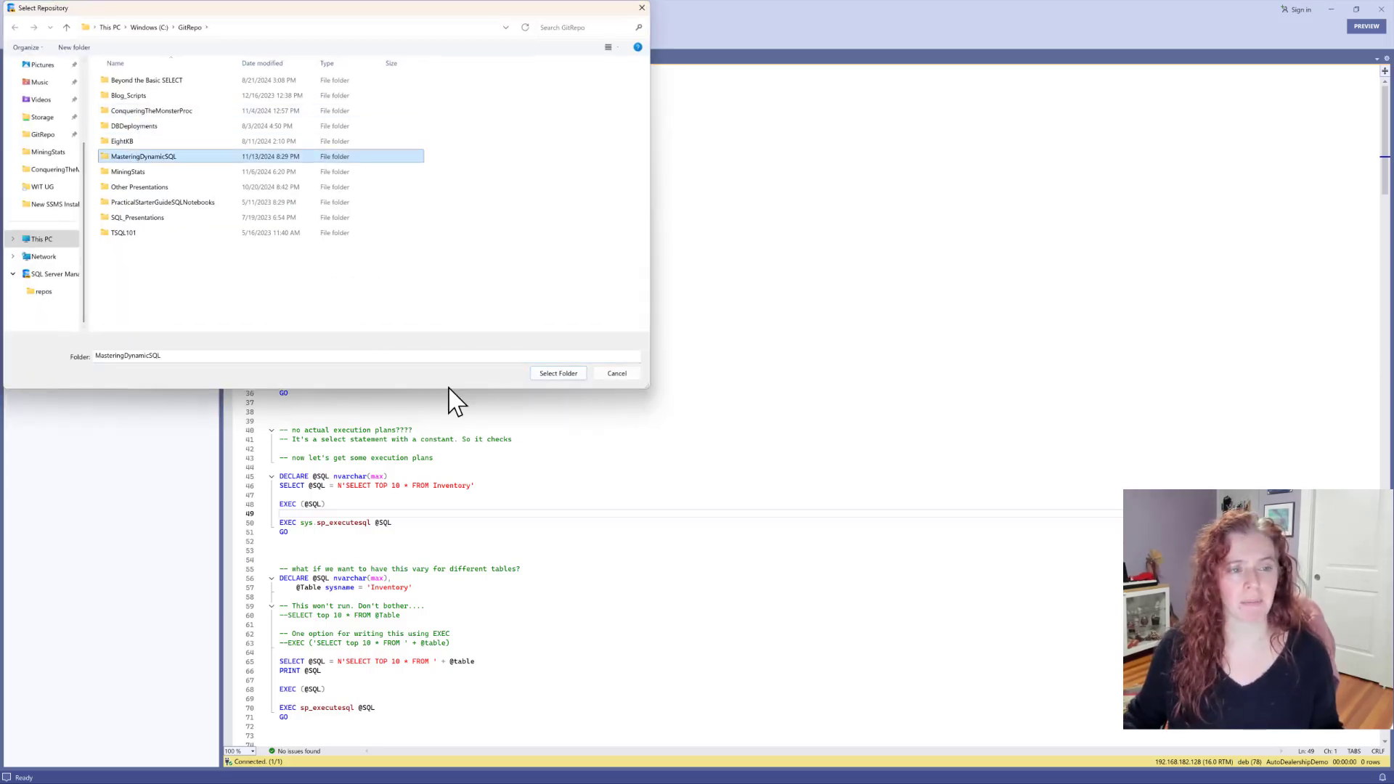
left_click(568, 376)
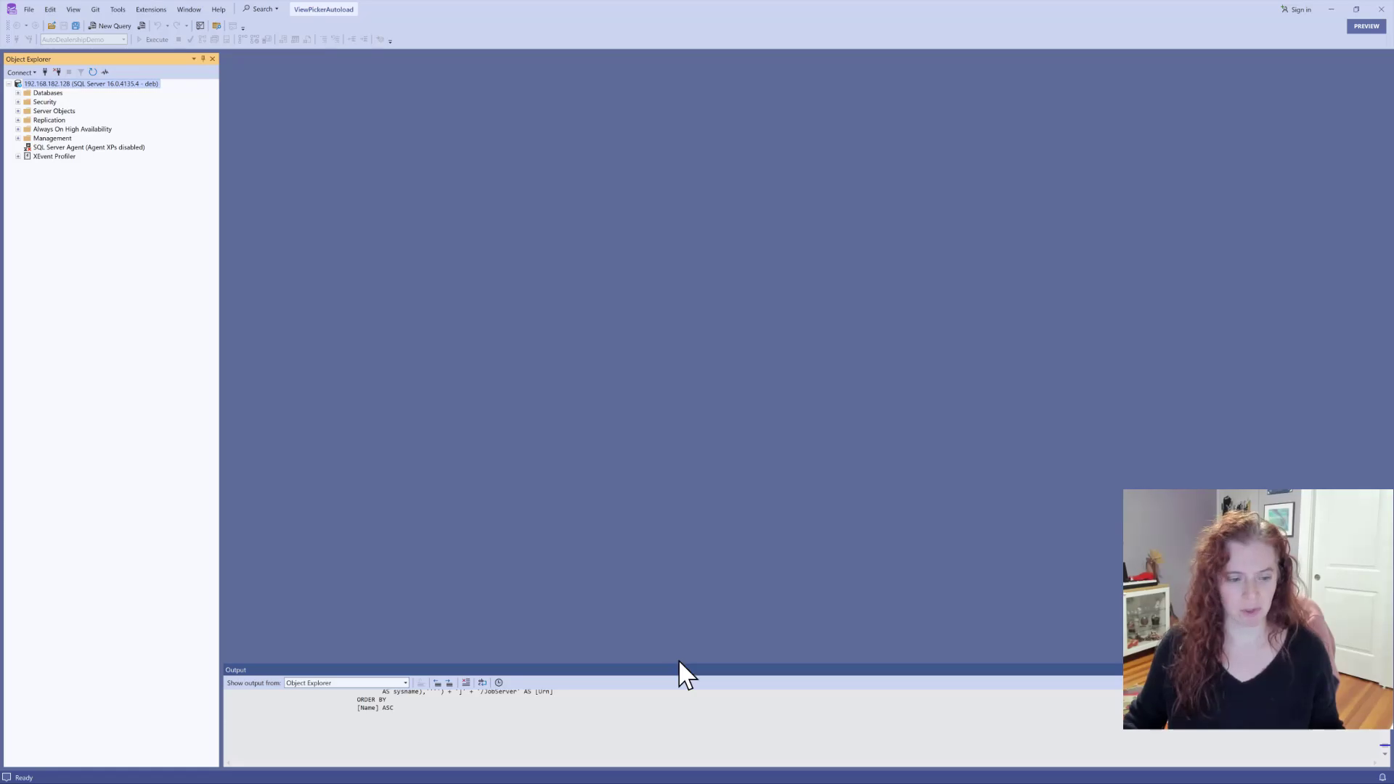
View the commit history of the repository's main branch and open the branch management view for its branches and remotes
left_click(95, 9)
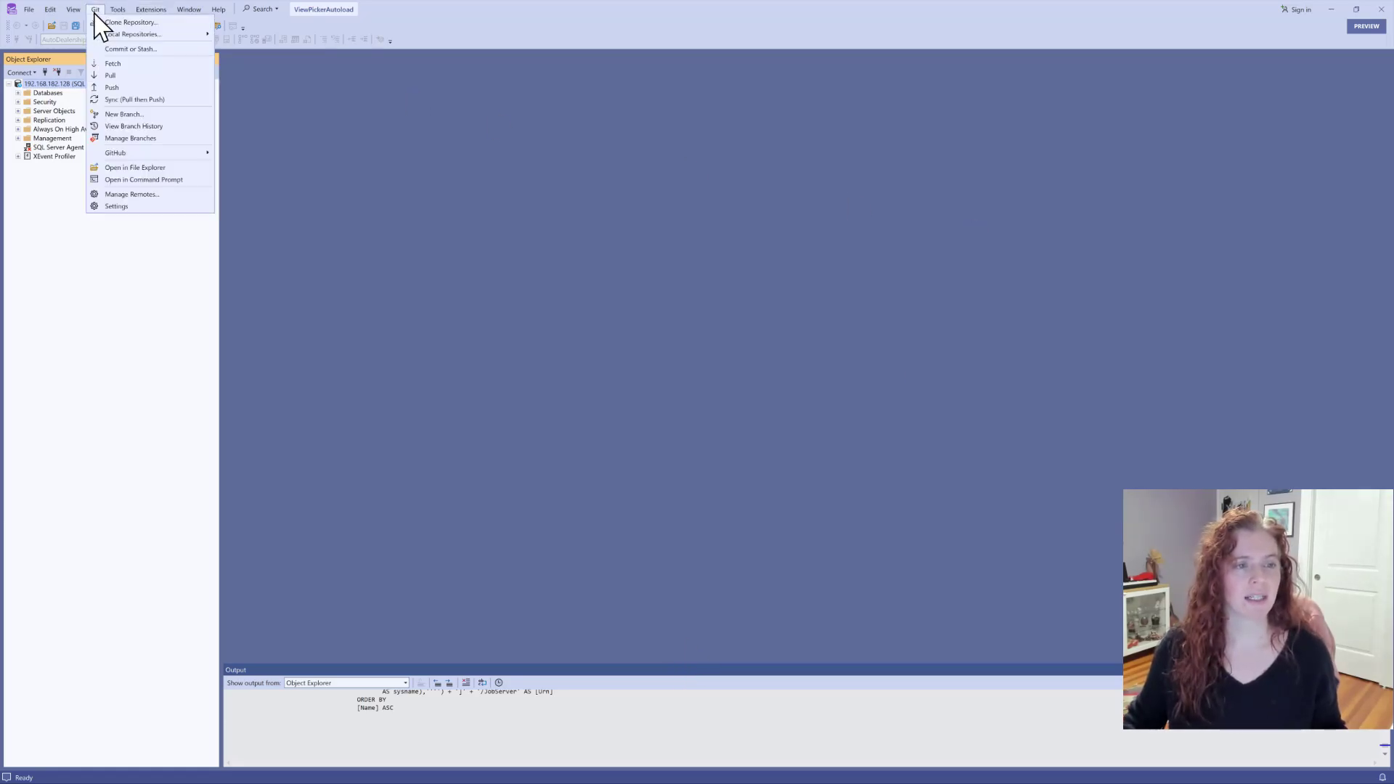
mouse_move(97, 33)
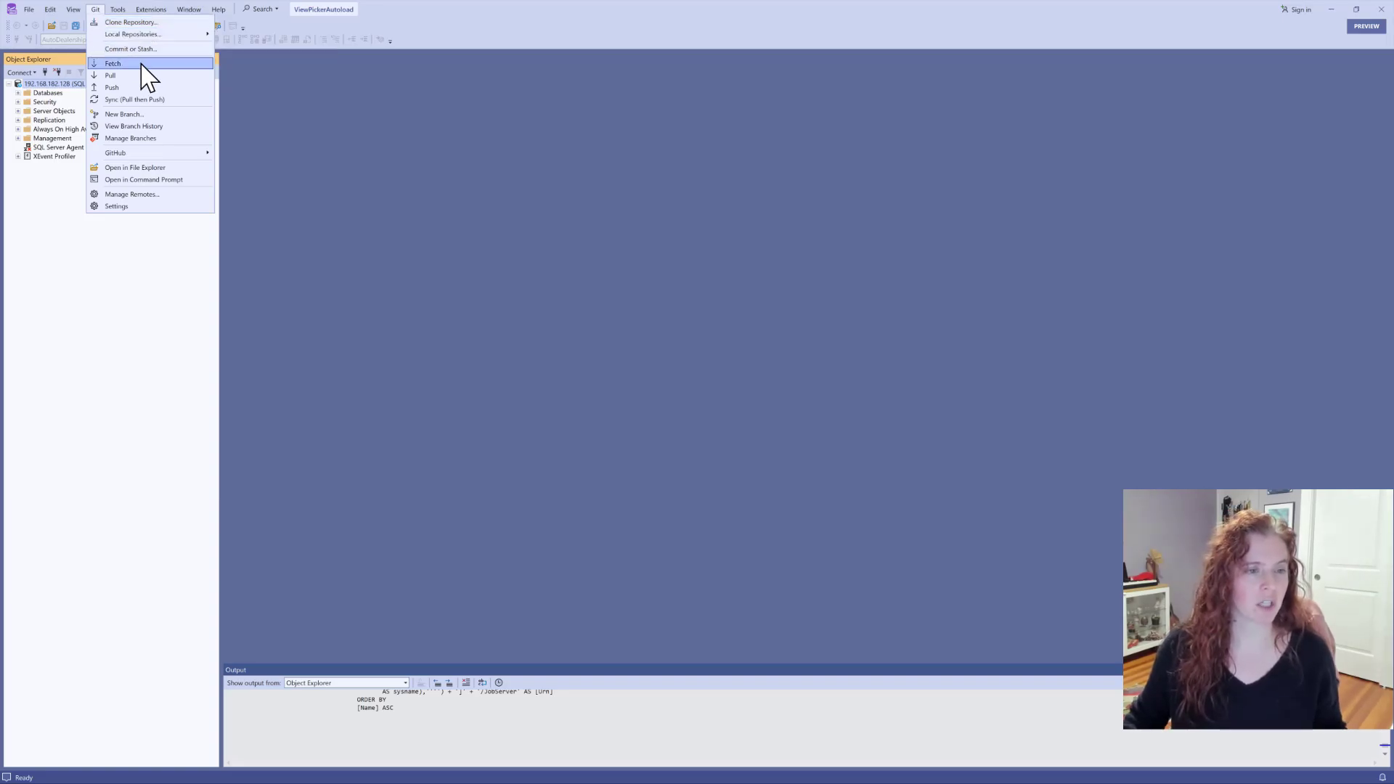
left_click(154, 127)
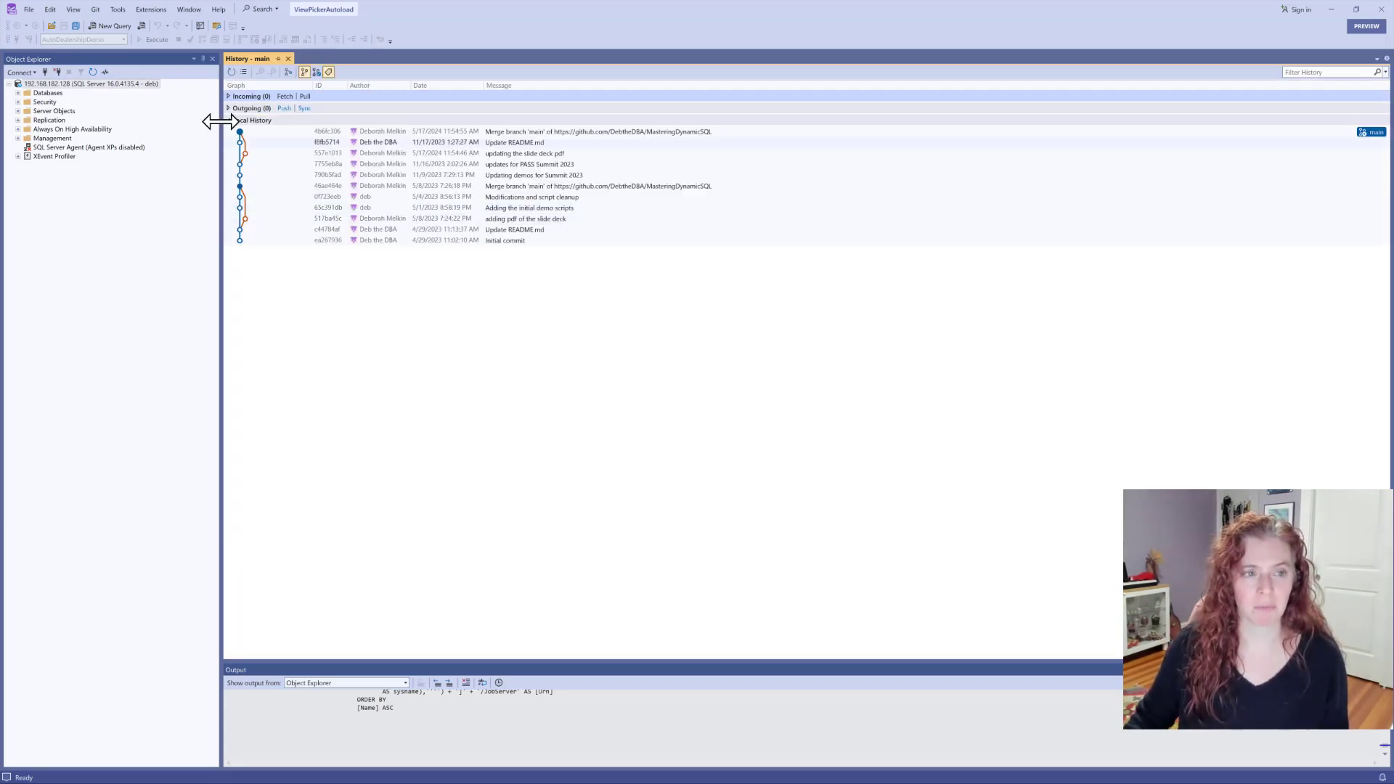
left_click(95, 10)
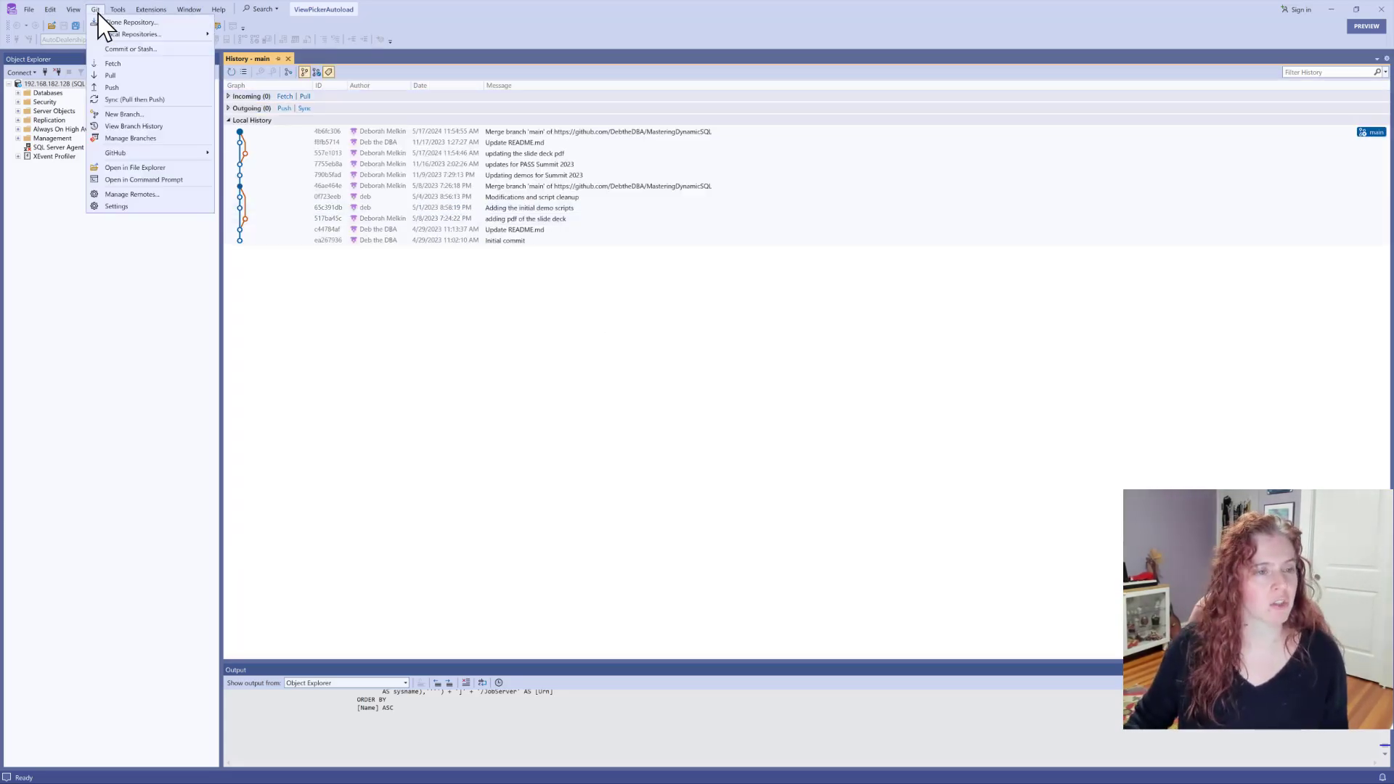
left_click(138, 138)
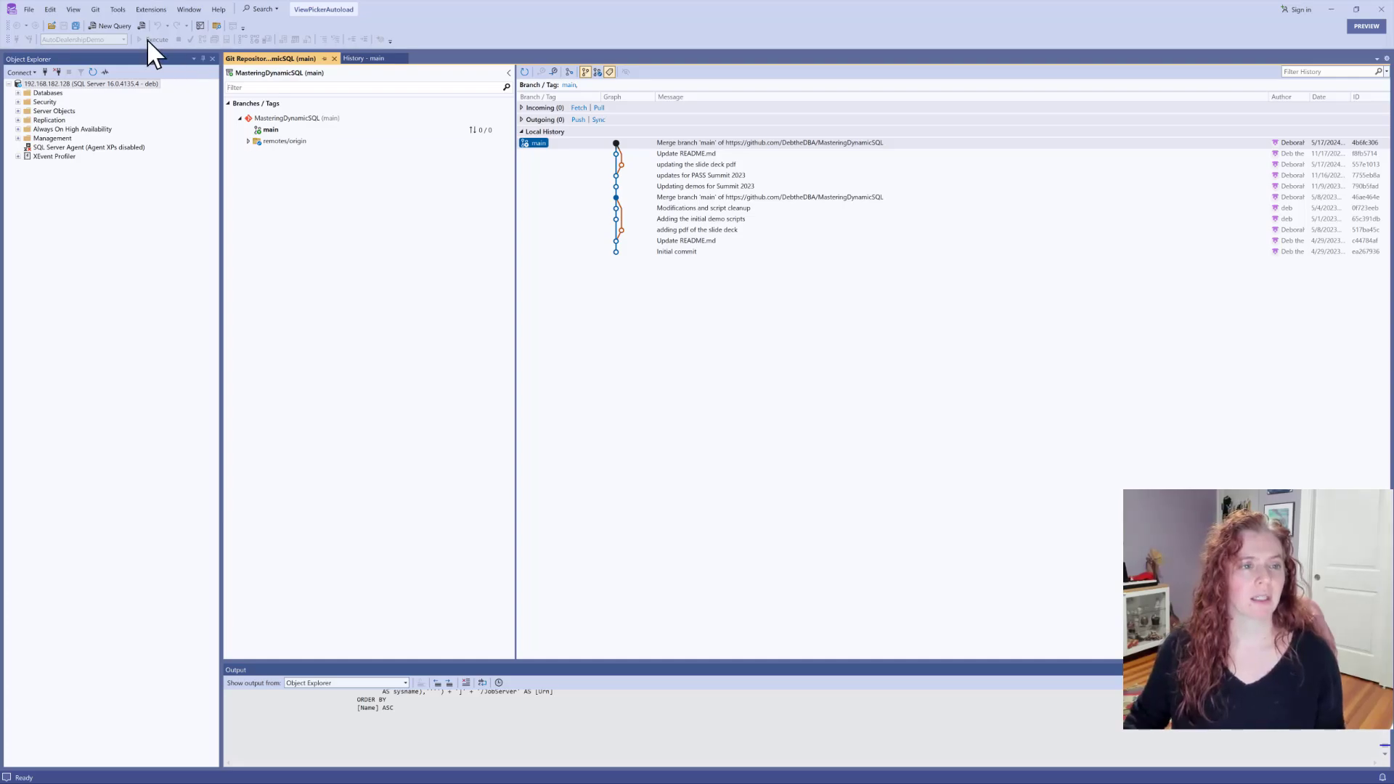
left_click(94, 10)
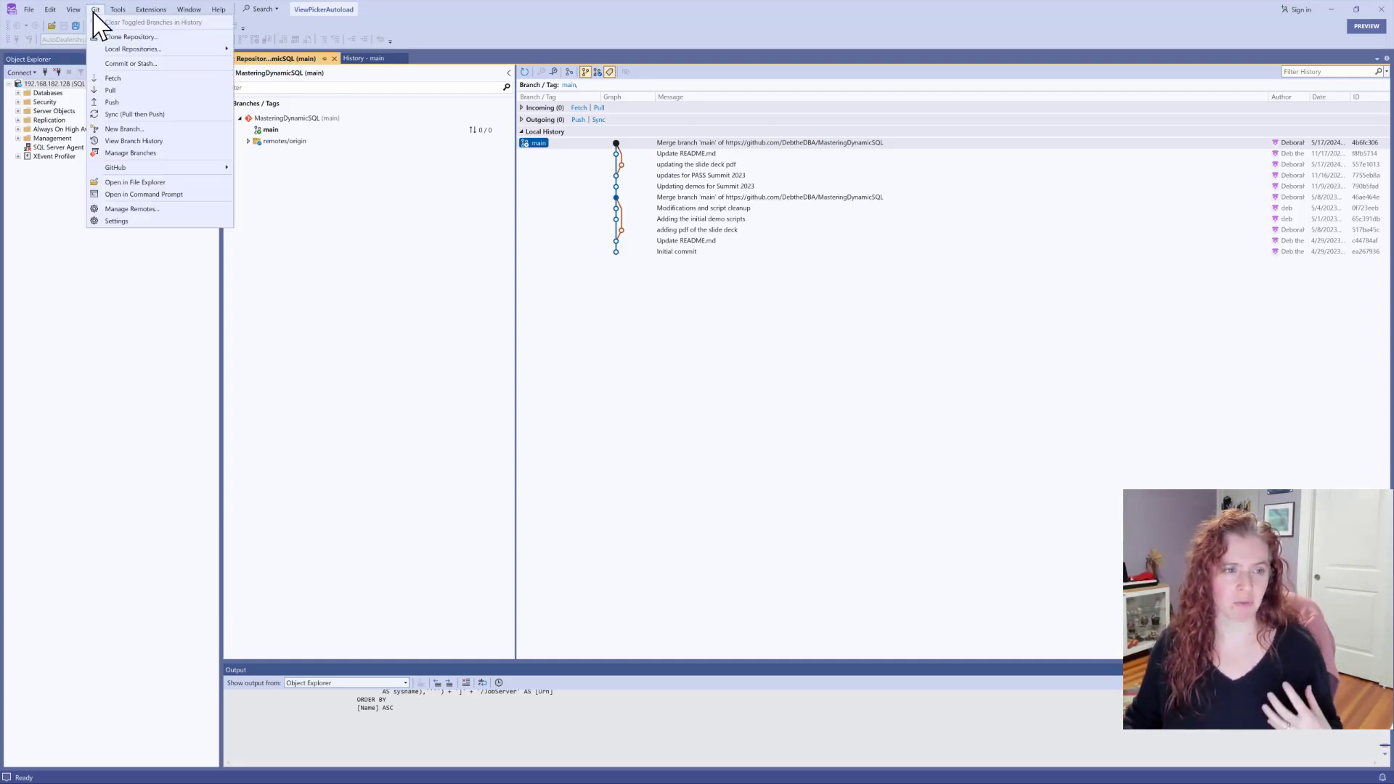
left_click(127, 428)
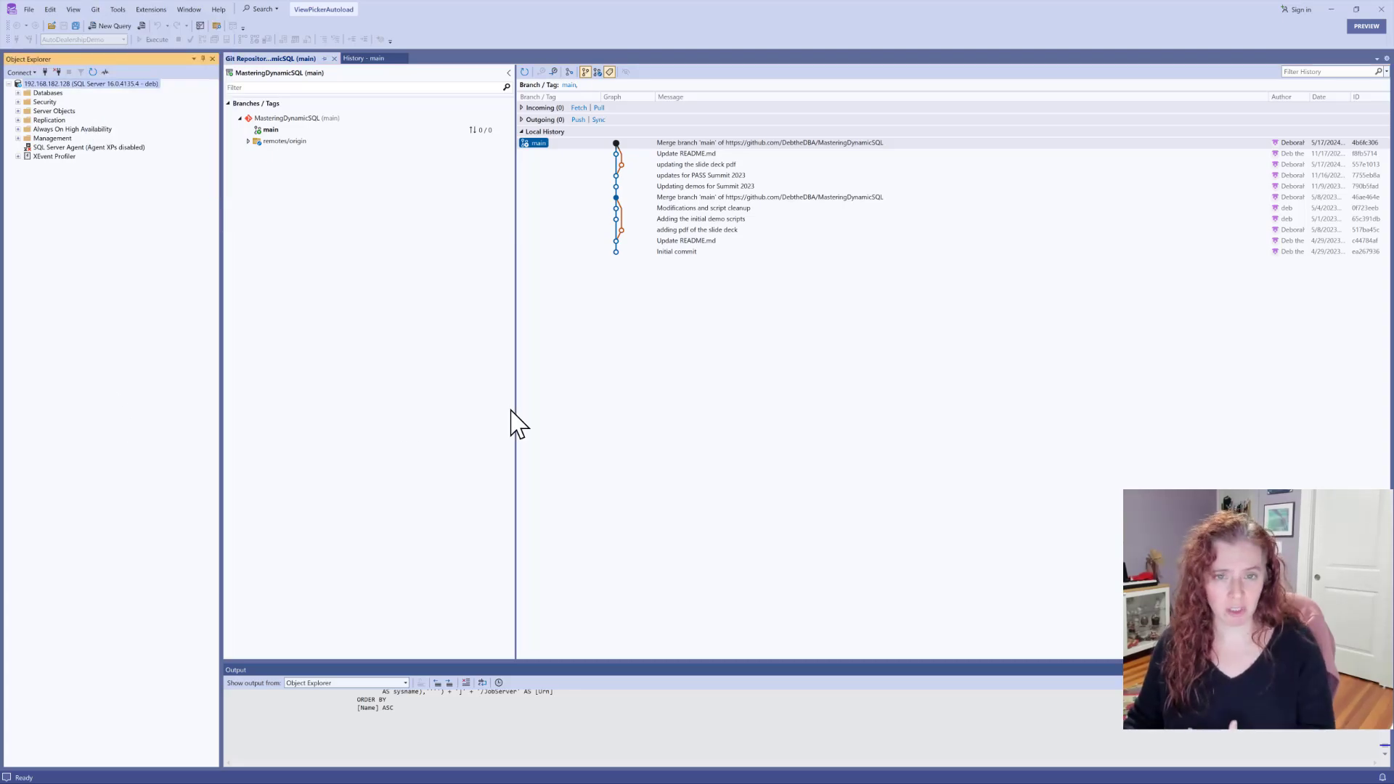